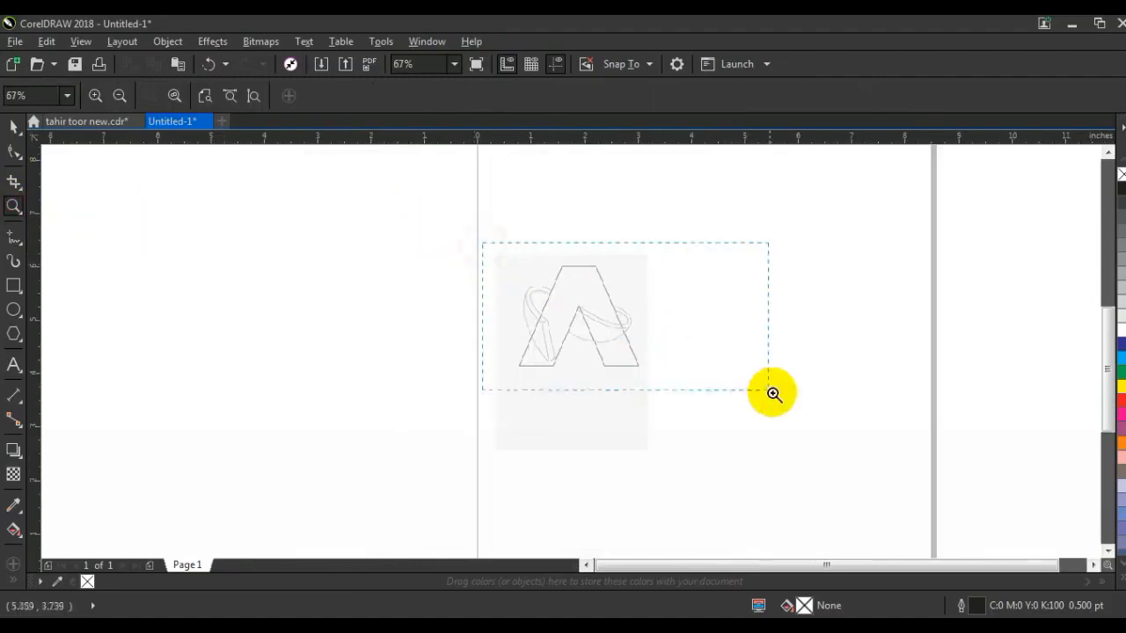
Trace the base of the letter A's right leg with a straight segment about 0.65 in long and set its outline width to 2 pt
{"action": "left_click_drag", "start_coordinate": [221, 193], "coordinate": [721, 502]}
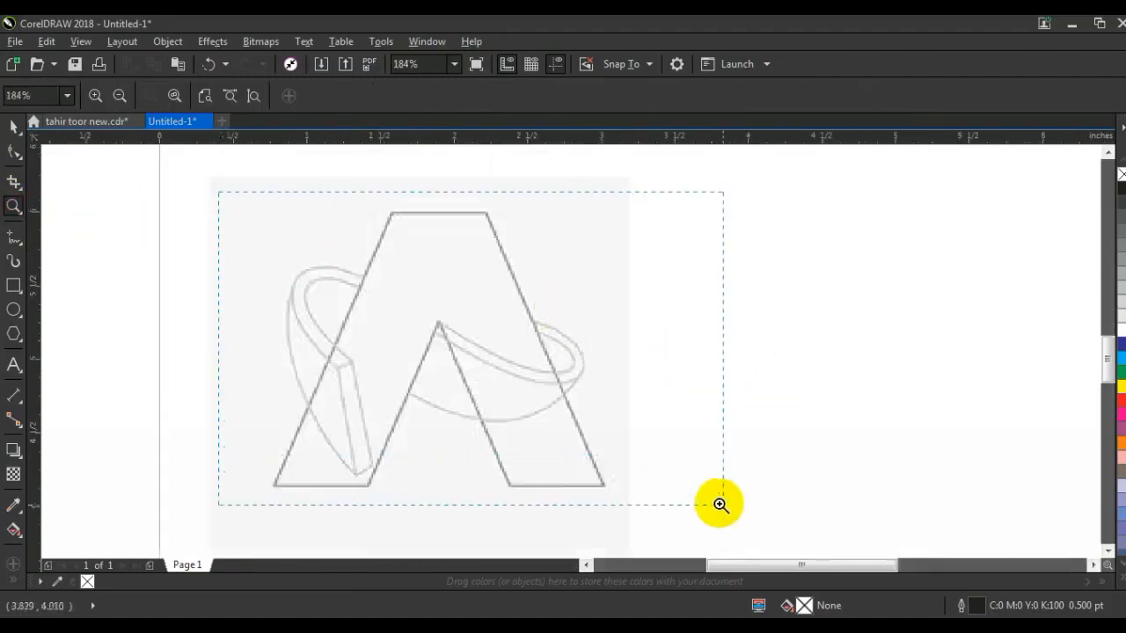
{"action": "left_click", "coordinate": [13, 237]}
{"action": "left_click", "coordinate": [751, 532]}
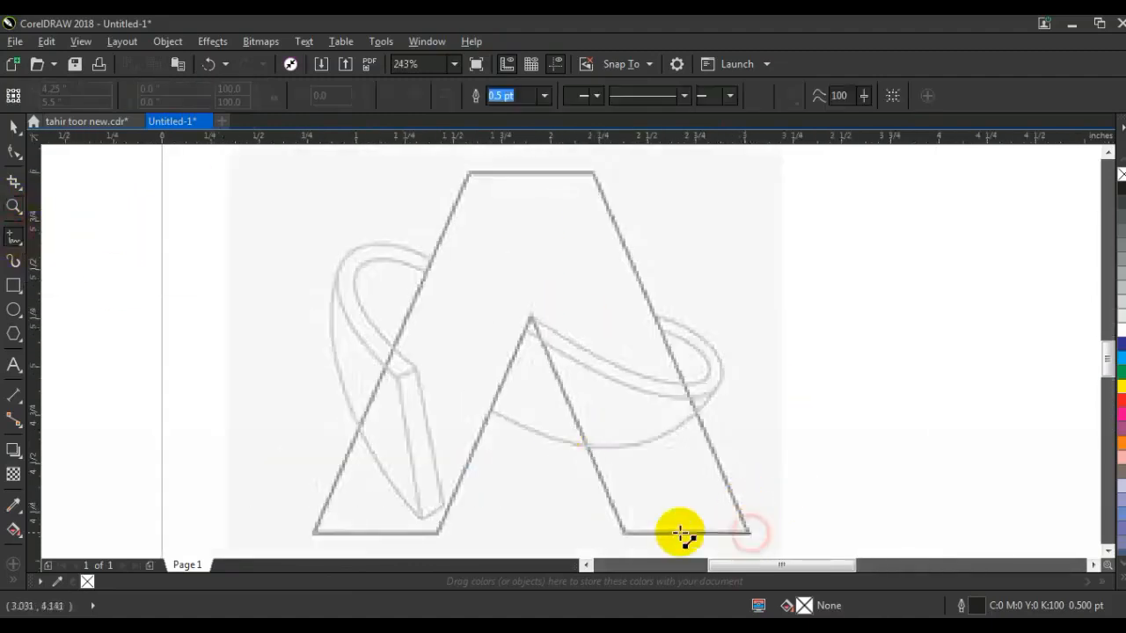
{"action": "left_click", "coordinate": [624, 535]}
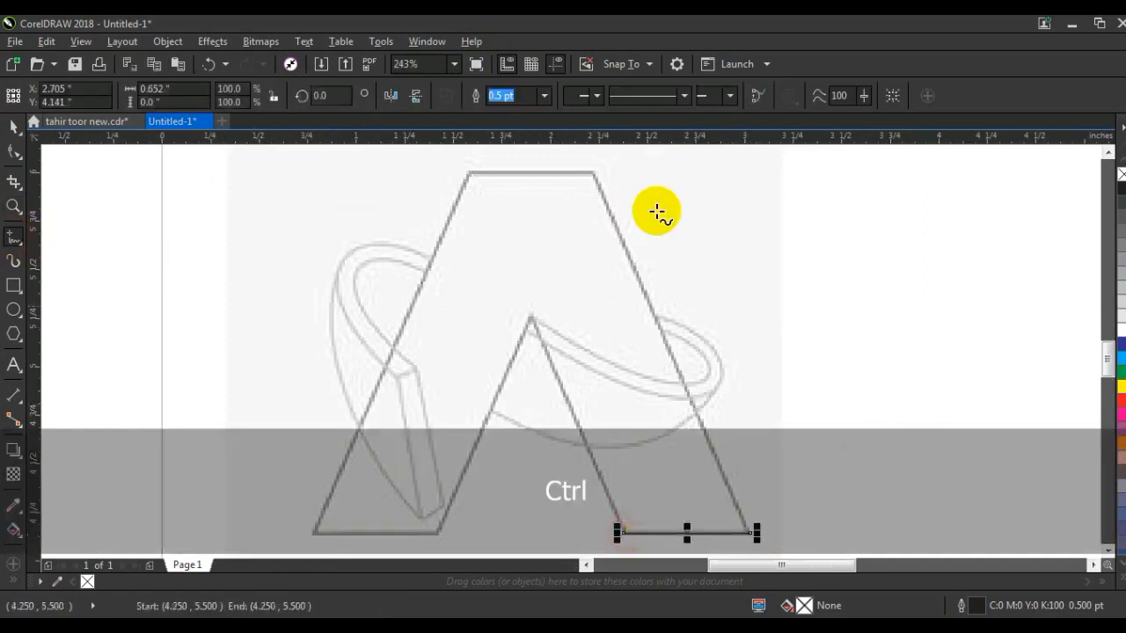
{"action": "left_click", "coordinate": [546, 96]}
{"action": "left_click", "coordinate": [496, 207]}
{"action": "left_click", "coordinate": [545, 96]}
{"action": "left_click", "coordinate": [510, 188]}
Continue the line through the inner apex, left leg and flat top to close the straight-sided outline of the letter A
{"action": "left_click", "coordinate": [624, 532]}
{"action": "left_click", "coordinate": [528, 312]}
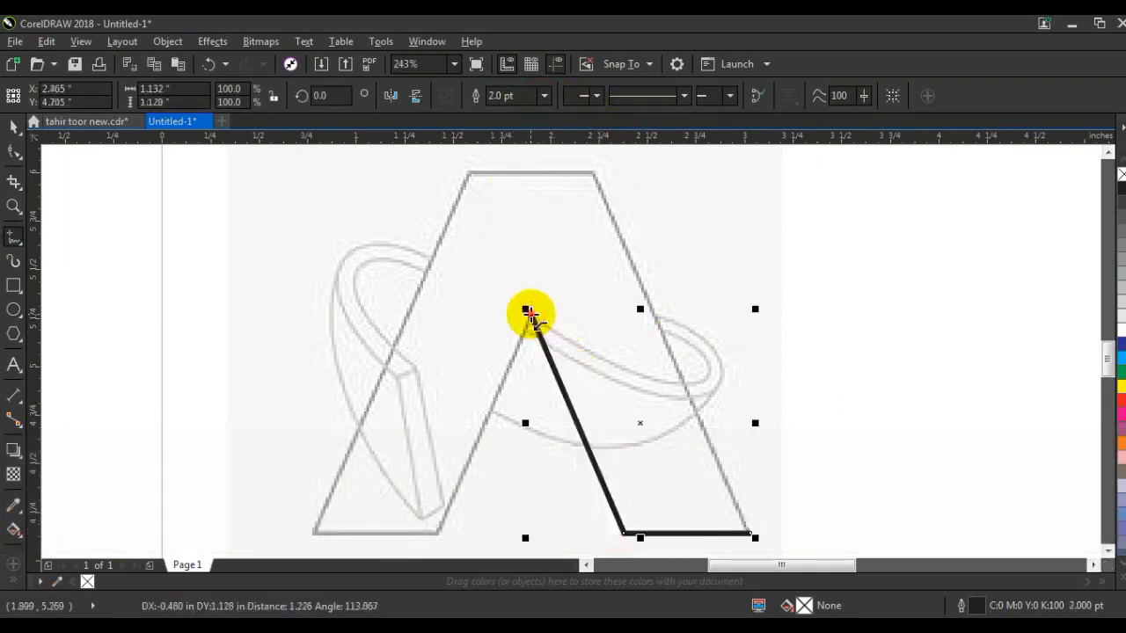
{"action": "left_click", "coordinate": [439, 534]}
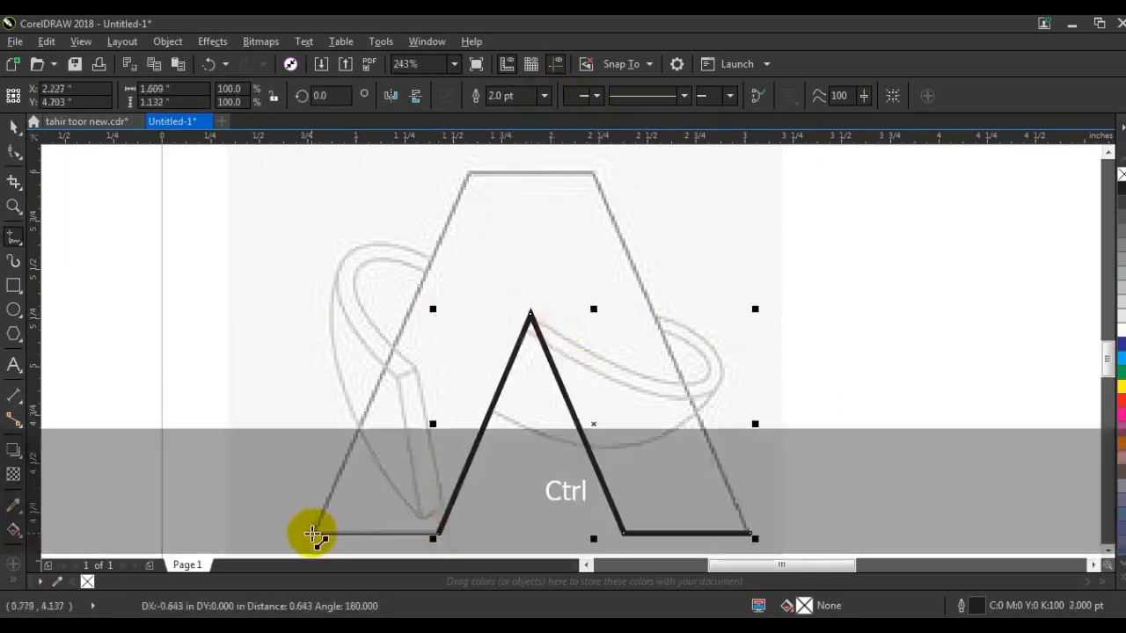
{"action": "left_click", "coordinate": [312, 534]}
{"action": "left_click", "coordinate": [470, 175]}
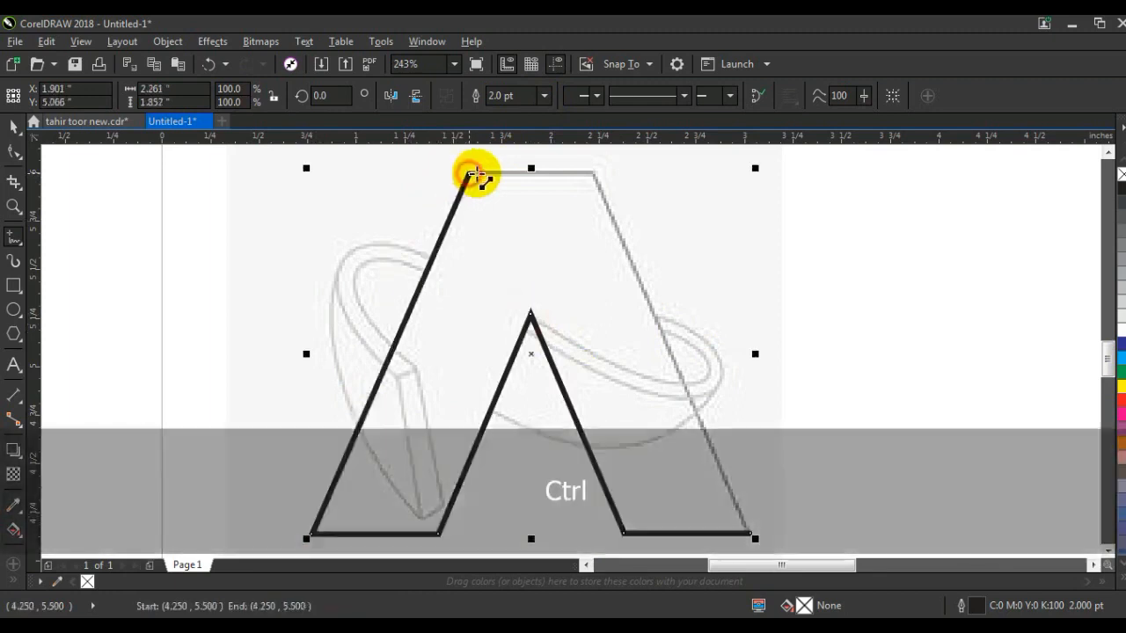
{"action": "left_click", "coordinate": [595, 173]}
{"action": "left_click", "coordinate": [752, 534]}
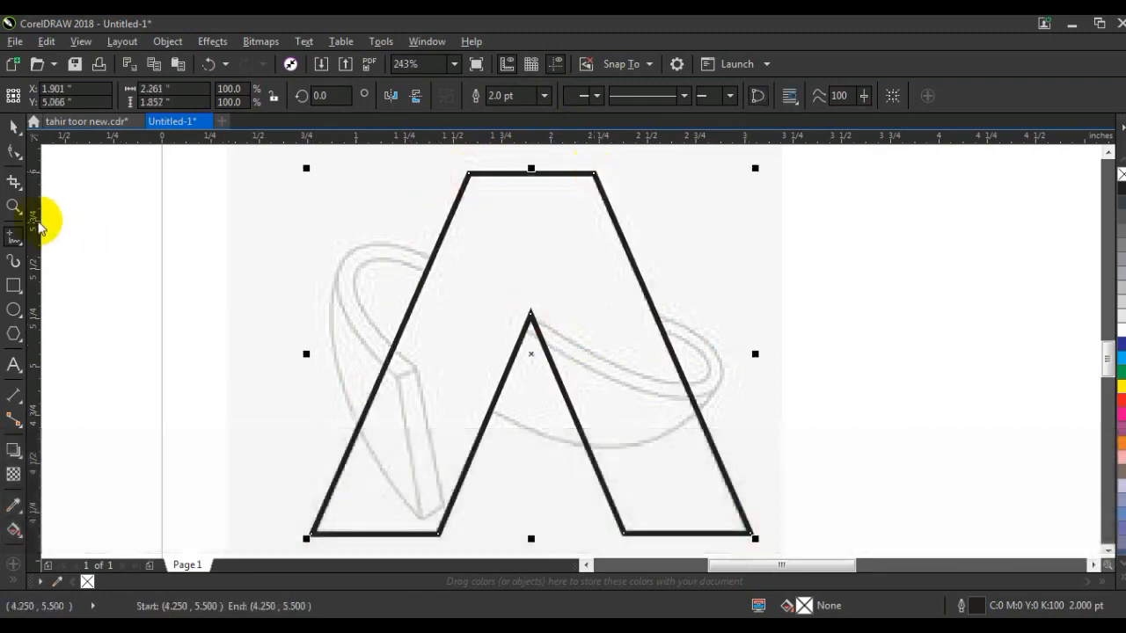
Turn on snapping to objects for tracing the ring on the right side of the letter A
{"action": "left_click", "coordinate": [14, 206]}
{"action": "left_click_drag", "start_coordinate": [440, 254], "coordinate": [882, 481]}
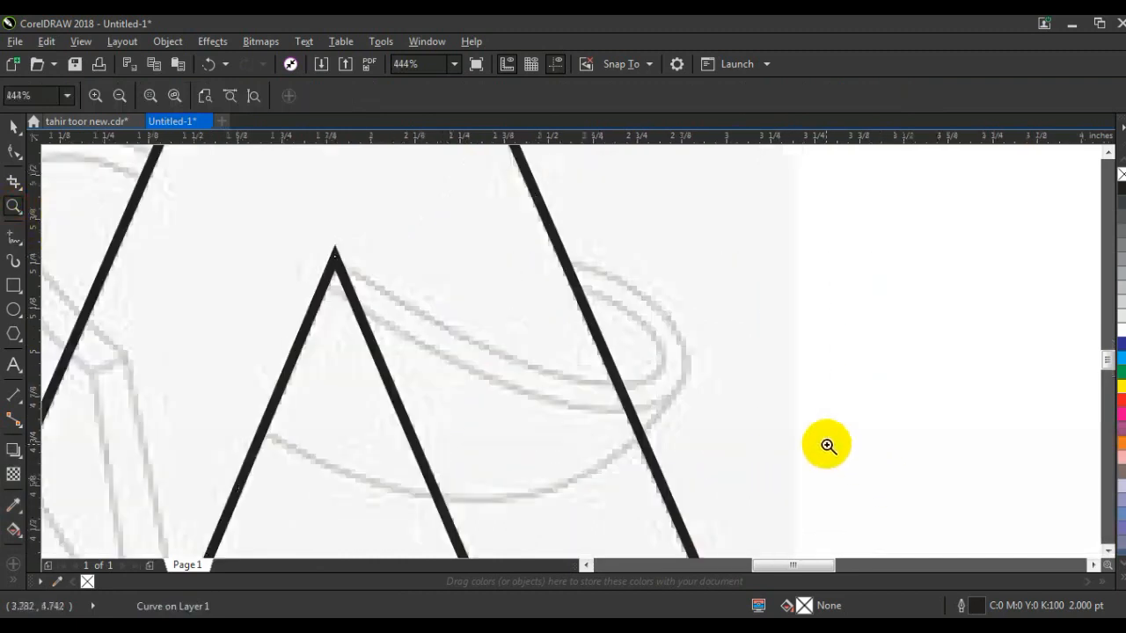
{"action": "left_click", "coordinate": [12, 237]}
{"action": "left_click", "coordinate": [653, 65]}
{"action": "left_click", "coordinate": [613, 158]}
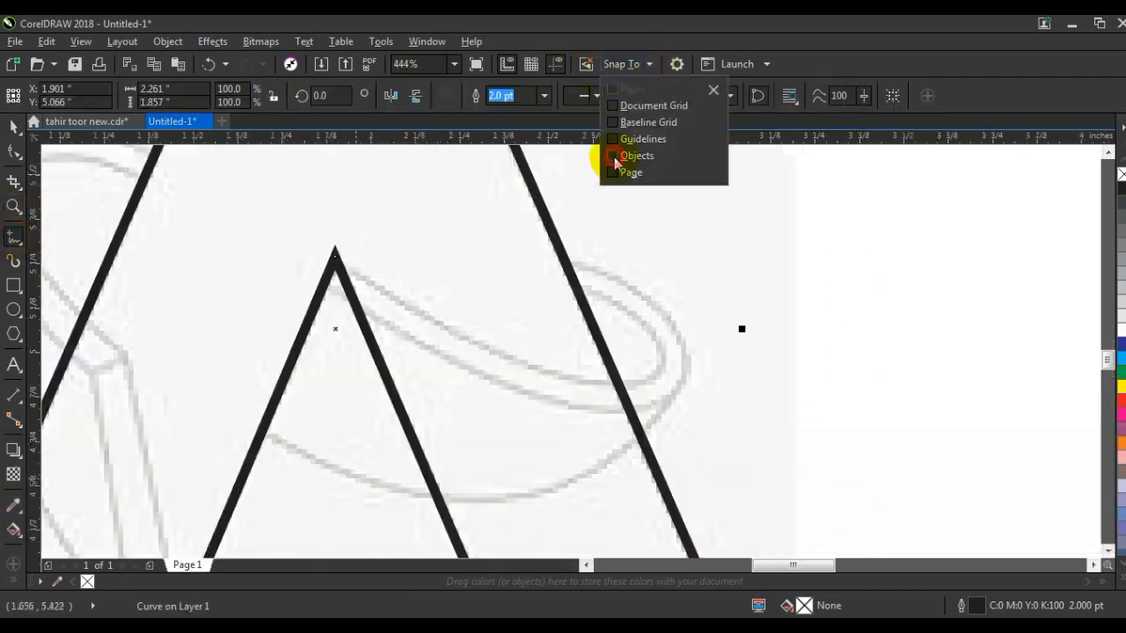
Draw a closed three-point shape from the A's inner left edge to the right end of the ring's outer face
{"action": "left_click", "coordinate": [264, 428]}
{"action": "left_click", "coordinate": [264, 433]}
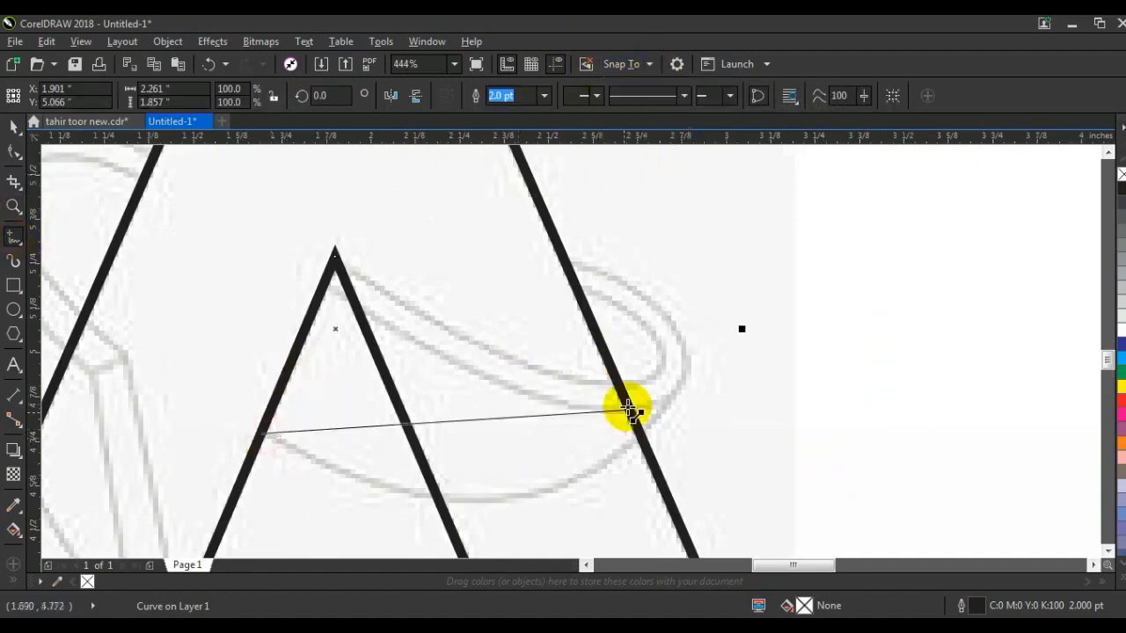
{"action": "left_click", "coordinate": [672, 401]}
{"action": "left_click", "coordinate": [327, 283]}
{"action": "left_click", "coordinate": [265, 425]}
{"action": "left_click", "coordinate": [264, 432]}
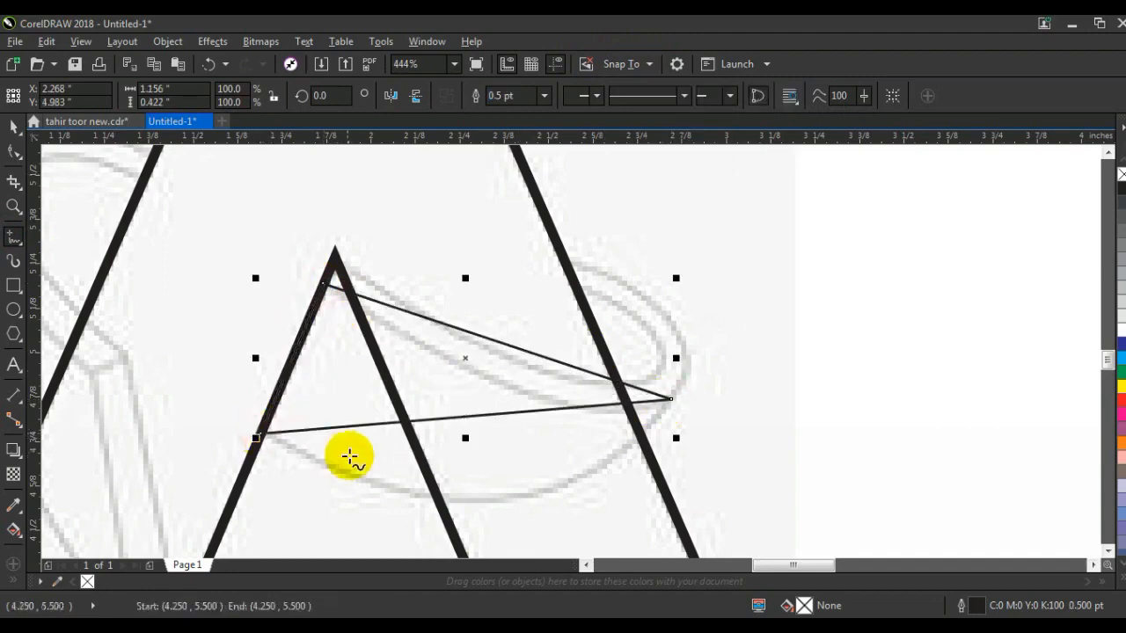
Convert the three-point shape's sides to curves and bend its lower and upper edges along the sketched band
{"action": "left_click", "coordinate": [13, 153]}
{"action": "left_click_drag", "start_coordinate": [170, 234], "coordinate": [749, 508]}
{"action": "left_click_drag", "start_coordinate": [490, 417], "coordinate": [496, 500]}
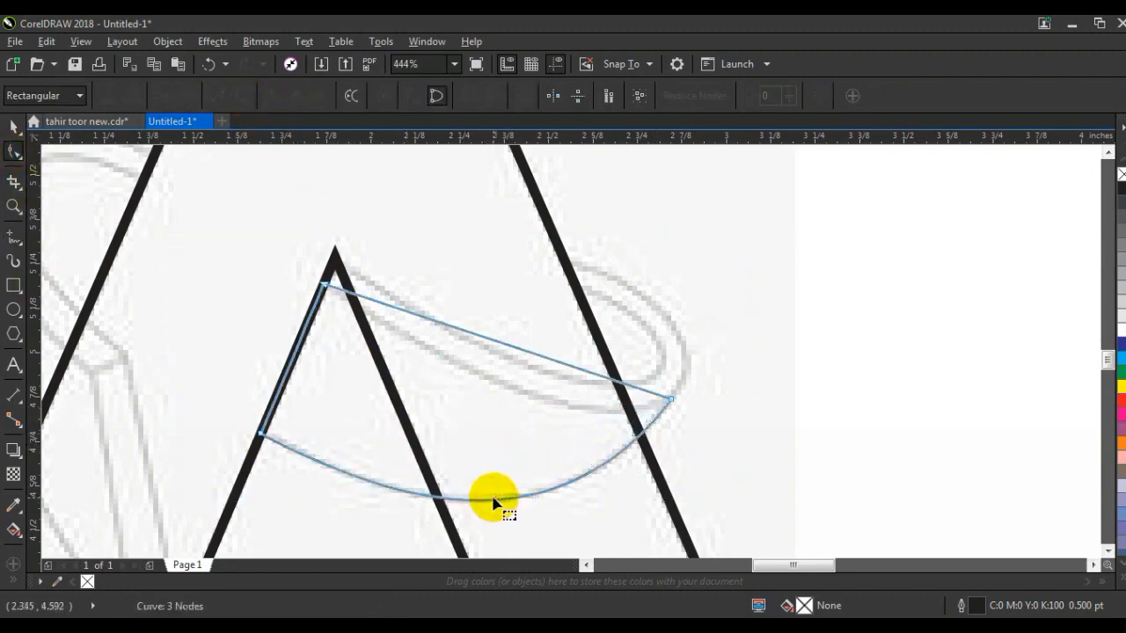
{"action": "left_click_drag", "start_coordinate": [573, 365], "coordinate": [524, 398]}
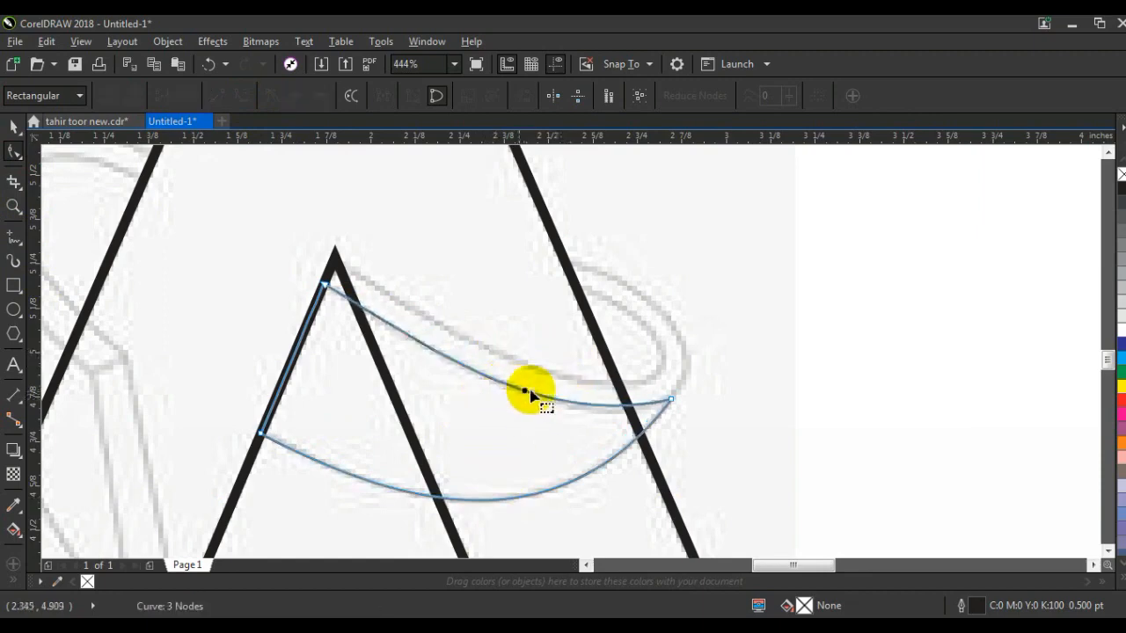
Draw a closed six-point straight-sided shape roughly tracing the right ring's rim from the A's inner apex around its right leg
{"action": "left_click", "coordinate": [13, 207]}
{"action": "mouse_move", "coordinate": [300, 191]}
{"action": "left_mouse_down"}
{"action": "mouse_move", "coordinate": [704, 427]}
{"action": "mouse_move", "coordinate": [817, 465]}
{"action": "left_mouse_up"}
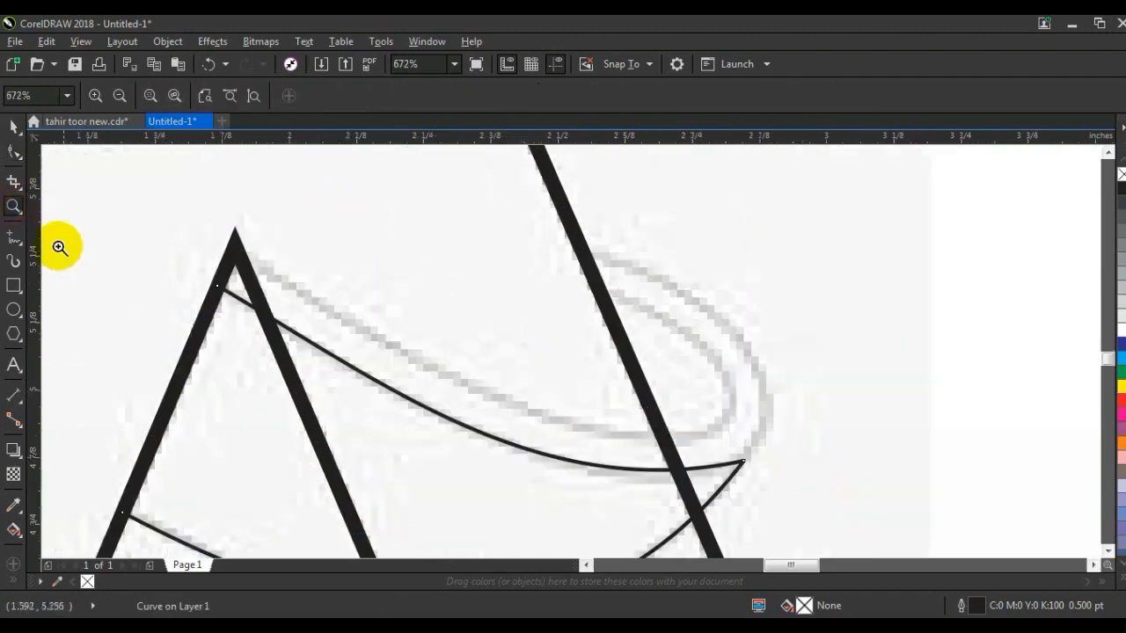
{"action": "left_click", "coordinate": [11, 238]}
{"action": "left_click", "coordinate": [244, 252]}
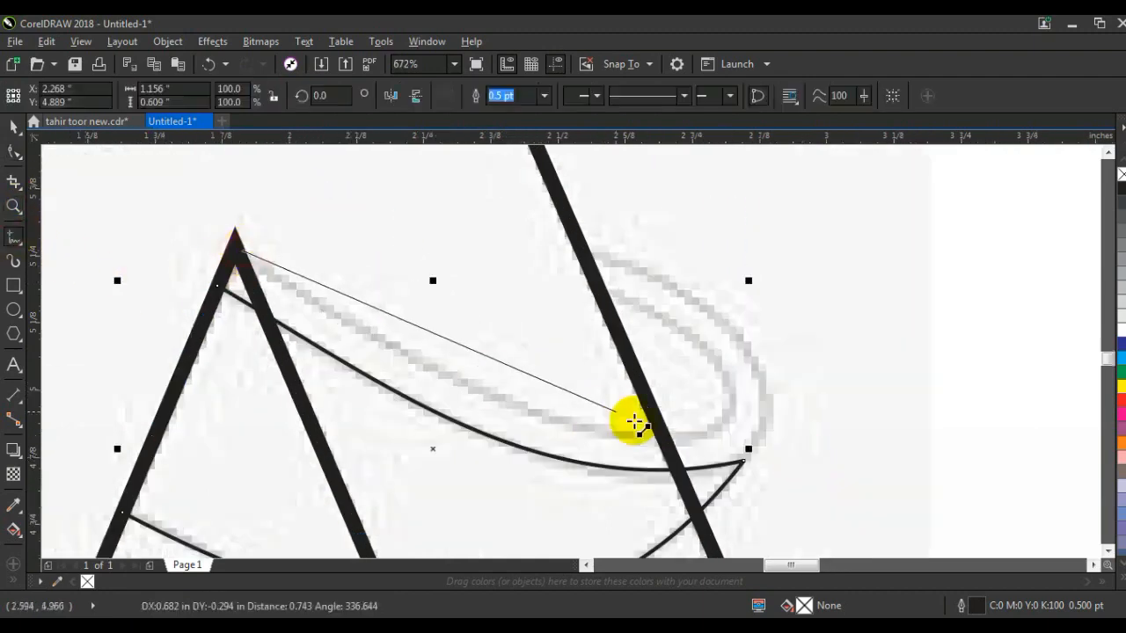
{"action": "left_click", "coordinate": [668, 443]}
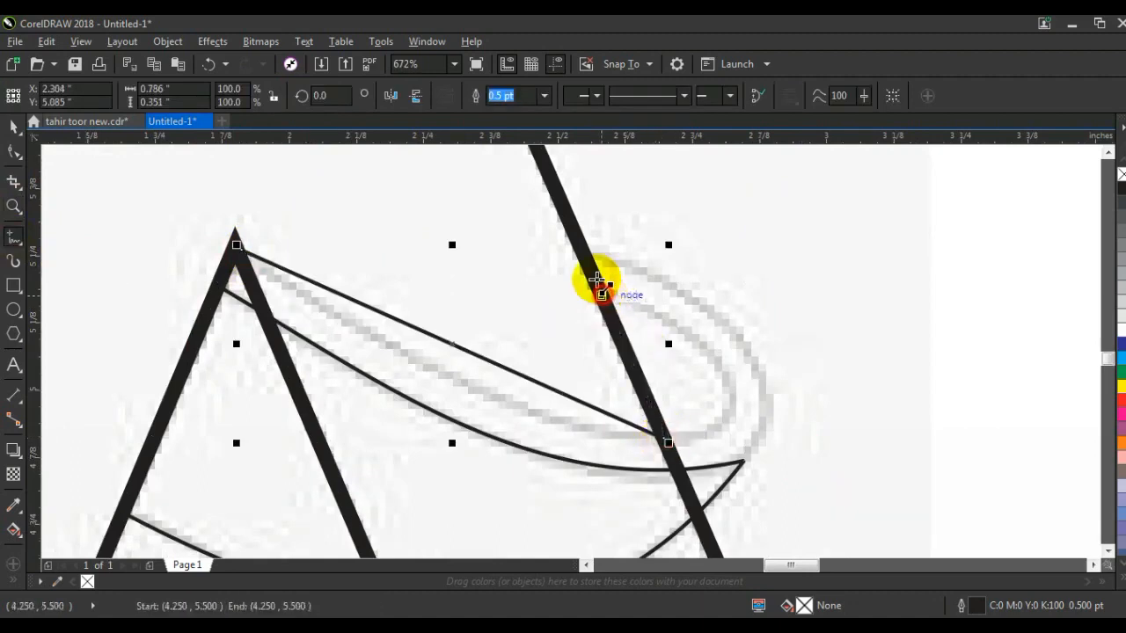
{"action": "left_click_drag", "start_coordinate": [583, 251], "coordinate": [739, 455]}
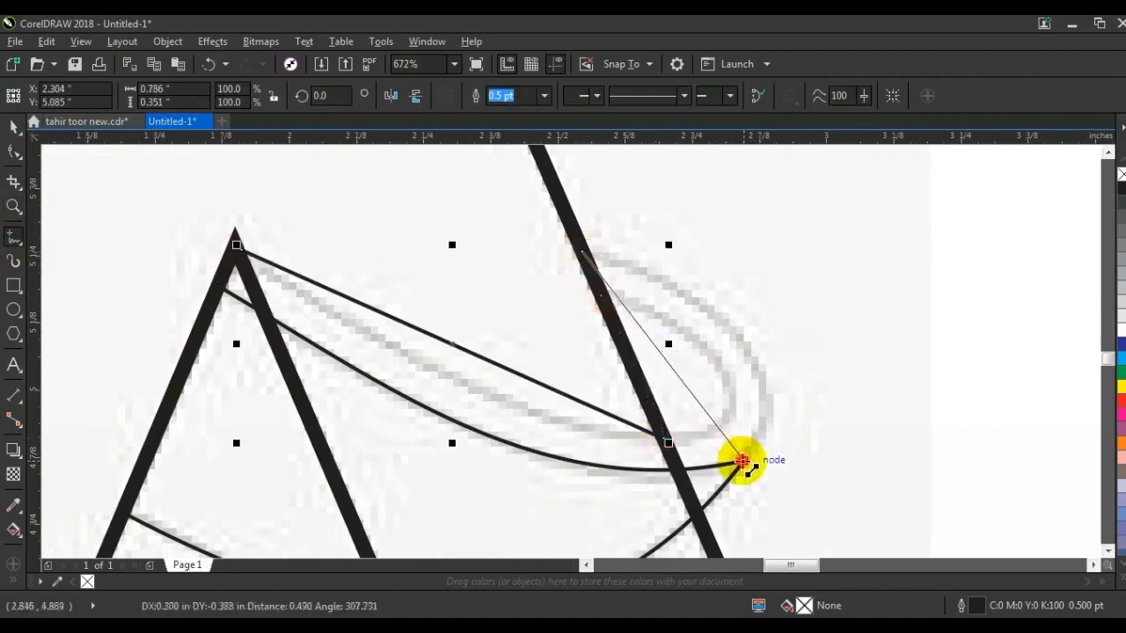
{"action": "double_click", "coordinate": [743, 461]}
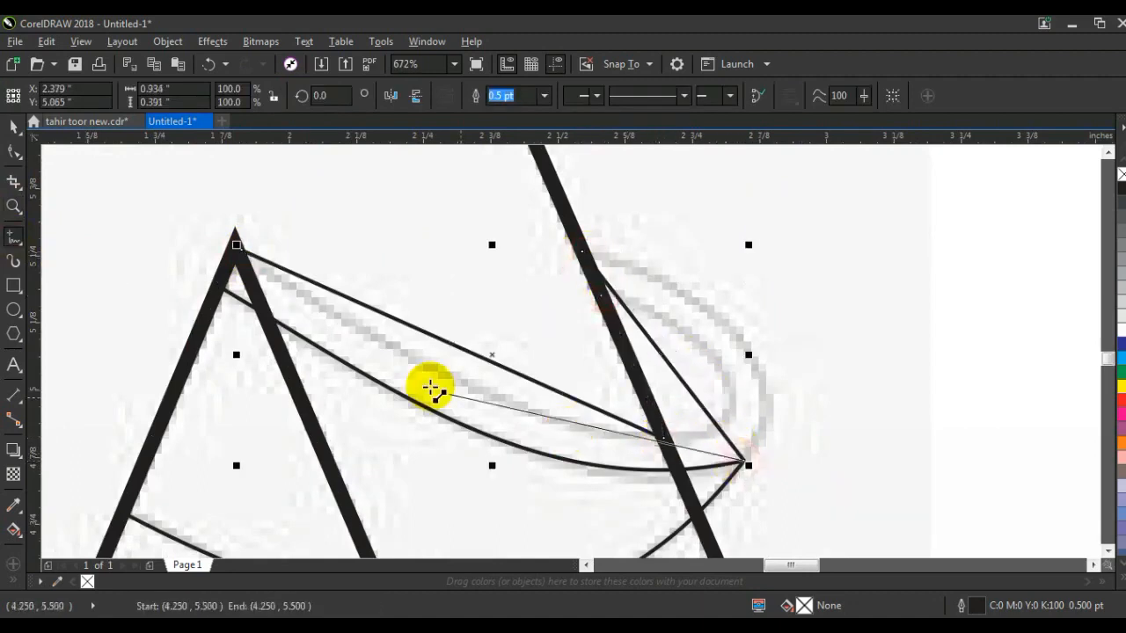
{"action": "left_click", "coordinate": [262, 308]}
{"action": "left_click", "coordinate": [236, 247]}
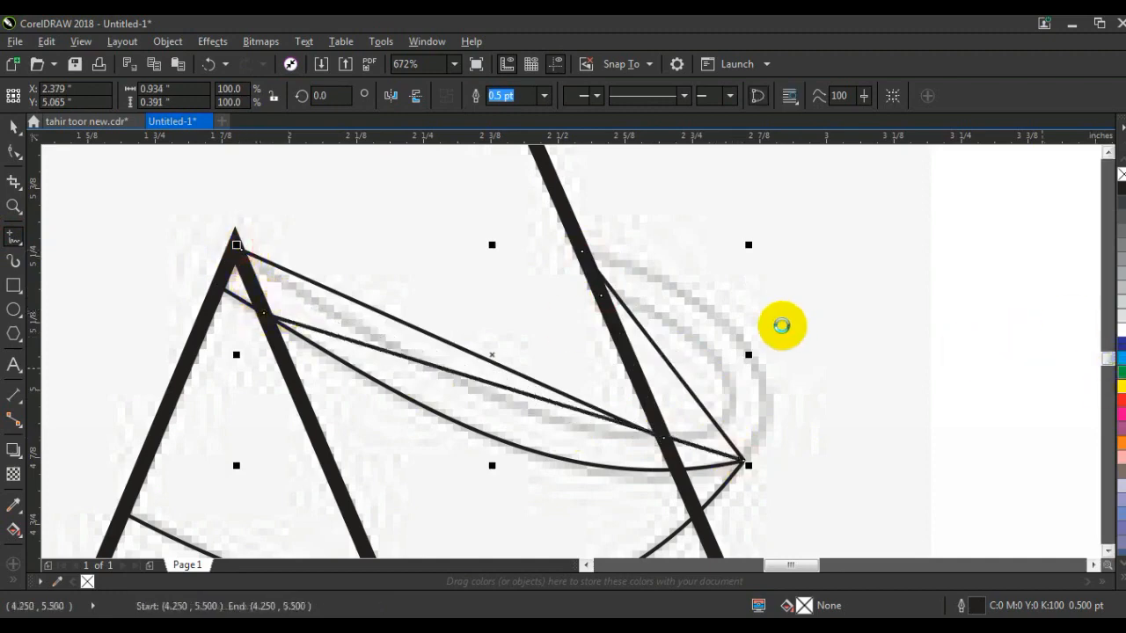
Give the rim shape a green outline, convert its segments to curves and bend the outer right edge along the sketch
{"action": "key", "text": "F10"}
{"action": "left_click_drag", "start_coordinate": [178, 181], "coordinate": [854, 500]}
{"action": "left_click", "coordinate": [242, 97]}
{"action": "left_click_drag", "start_coordinate": [664, 361], "coordinate": [823, 357]}
{"action": "left_click_drag", "start_coordinate": [664, 269], "coordinate": [670, 269]}
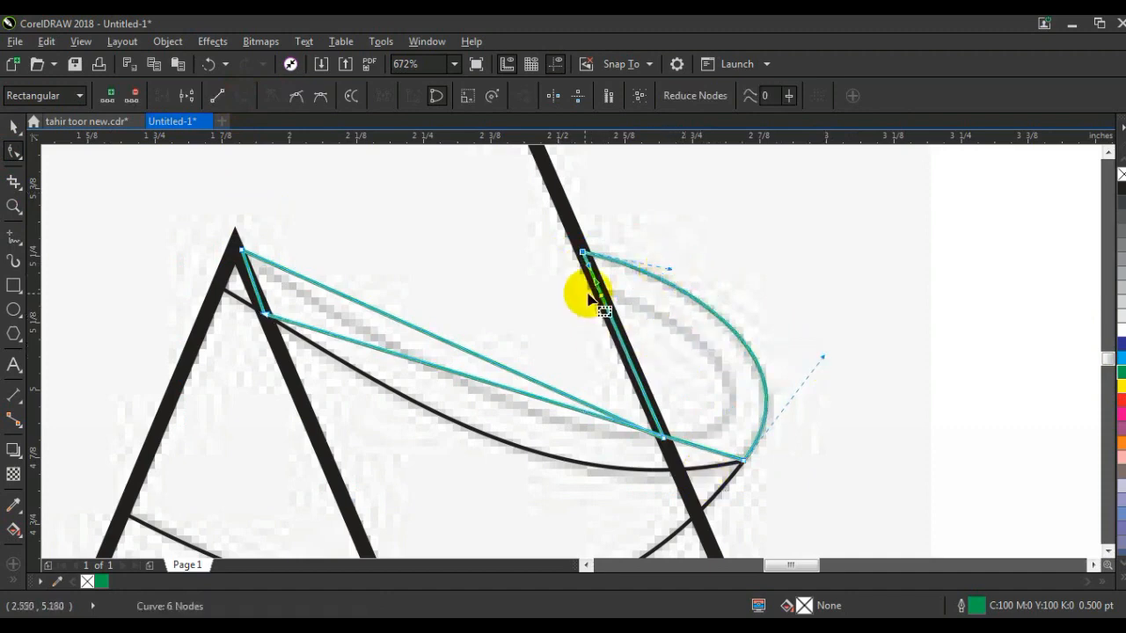
Bend the rim's inner right edge into the rounded curve shown in the sketch
{"action": "left_click_drag", "start_coordinate": [570, 297], "coordinate": [758, 433]}
{"action": "left_click_drag", "start_coordinate": [625, 347], "coordinate": [729, 391]}
{"action": "left_click", "coordinate": [729, 402]}
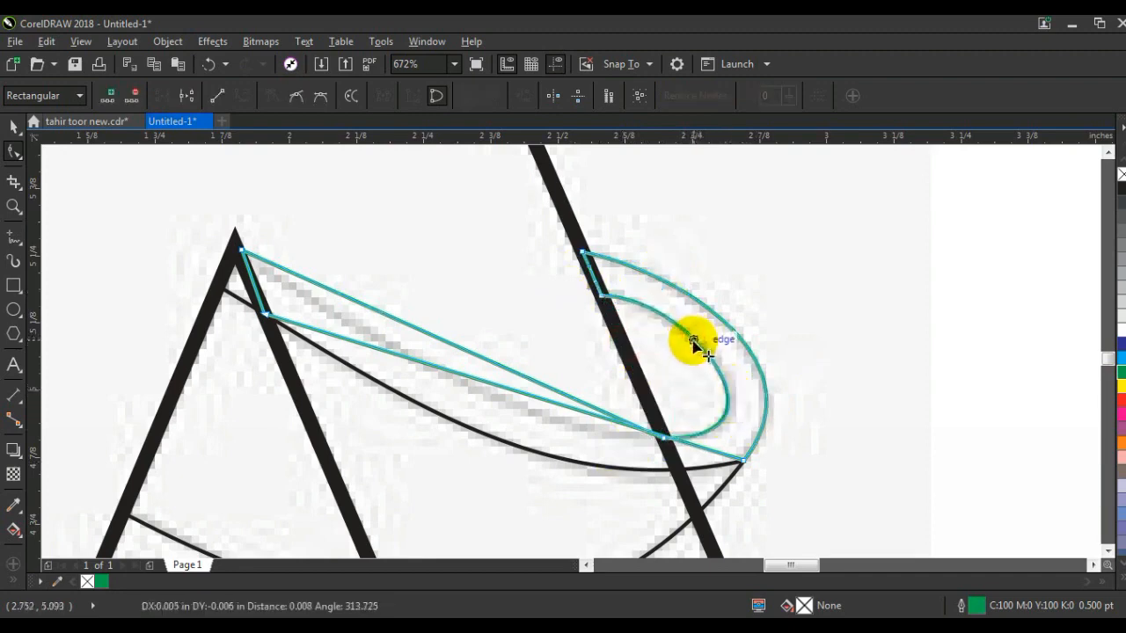
{"action": "left_click_drag", "start_coordinate": [694, 345], "coordinate": [695, 342]}
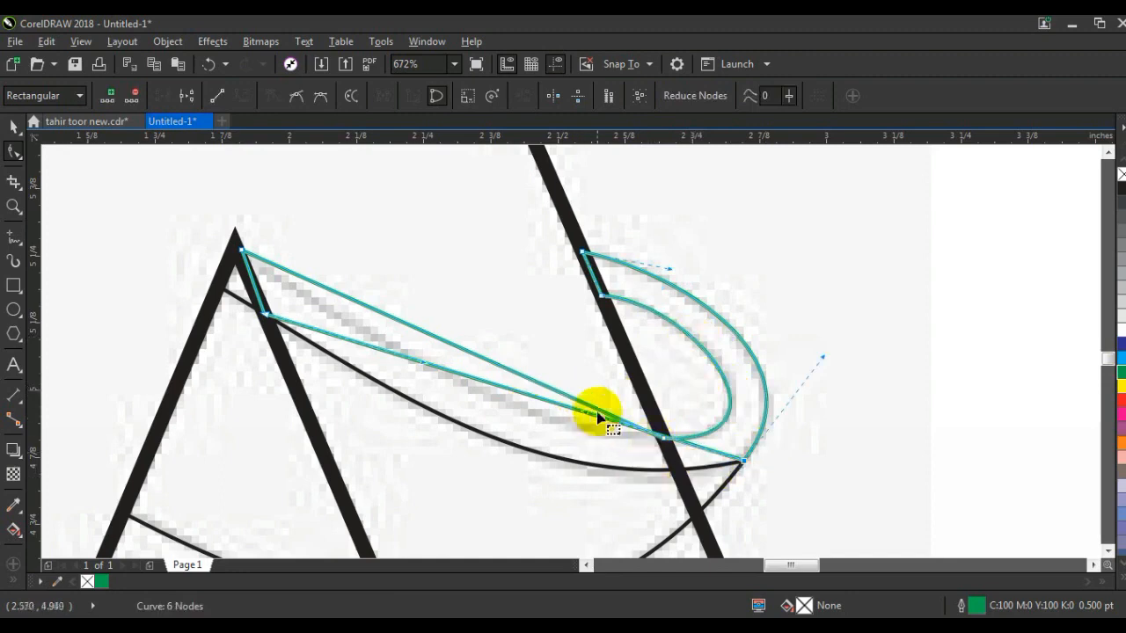
Bend the rim's long lower and upper edges along the sketch and fine-tune the curve handles at its right end
{"action": "left_click_drag", "start_coordinate": [563, 410], "coordinate": [553, 455]}
{"action": "left_click", "coordinate": [264, 314]}
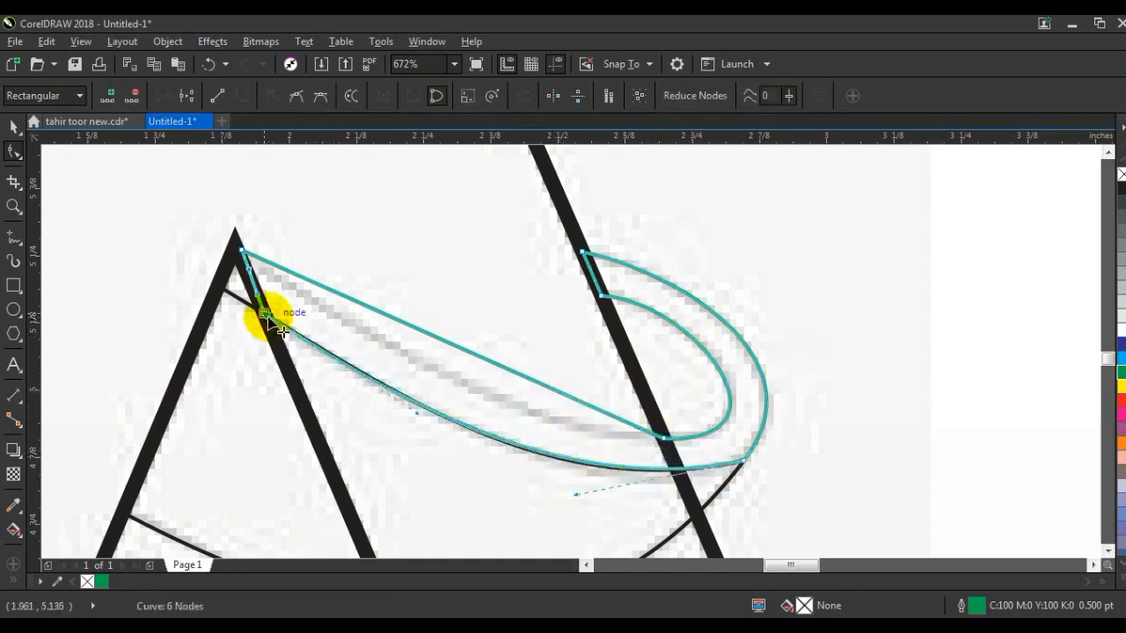
{"action": "left_click_drag", "start_coordinate": [513, 367], "coordinate": [490, 402]}
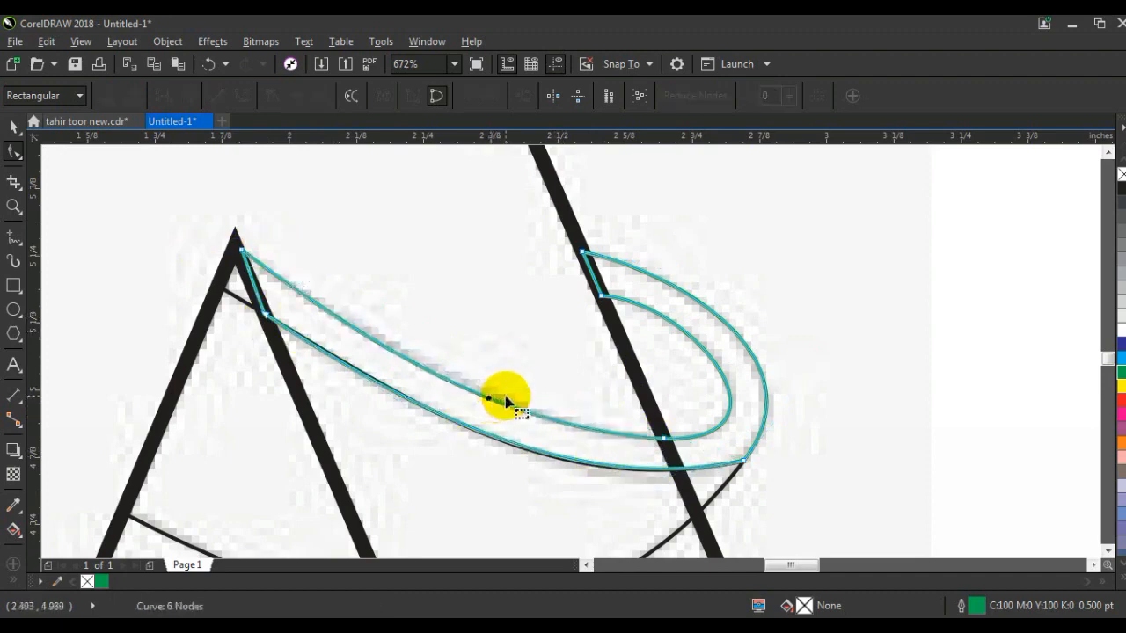
{"action": "left_click", "coordinate": [748, 460]}
{"action": "left_click_drag", "start_coordinate": [578, 495], "coordinate": [586, 521]}
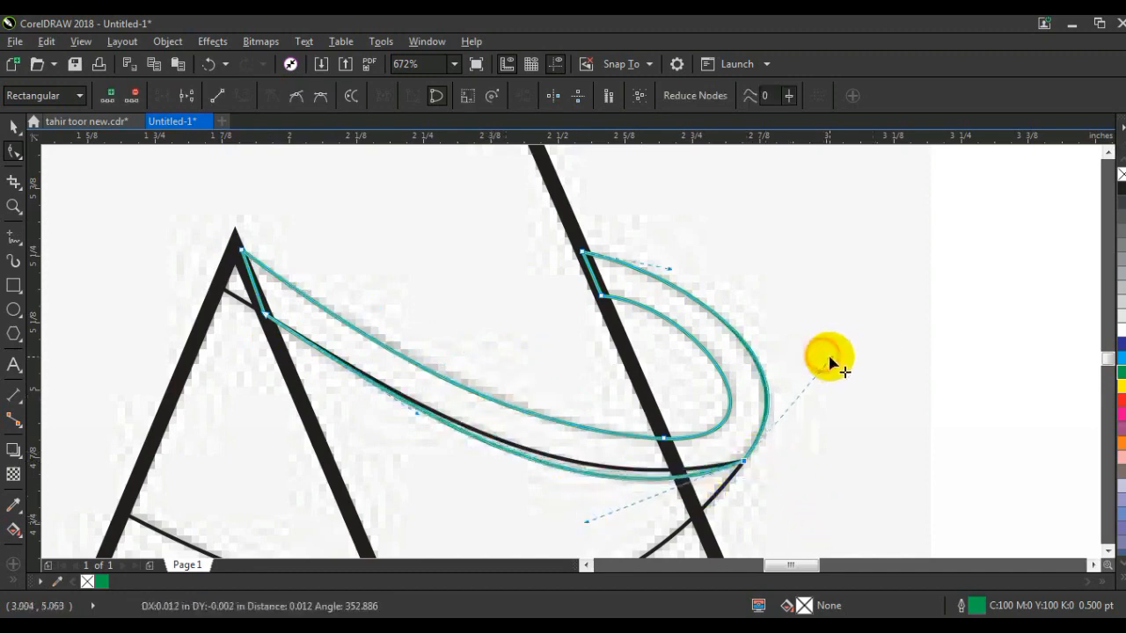
{"action": "left_click_drag", "start_coordinate": [586, 520], "coordinate": [581, 535]}
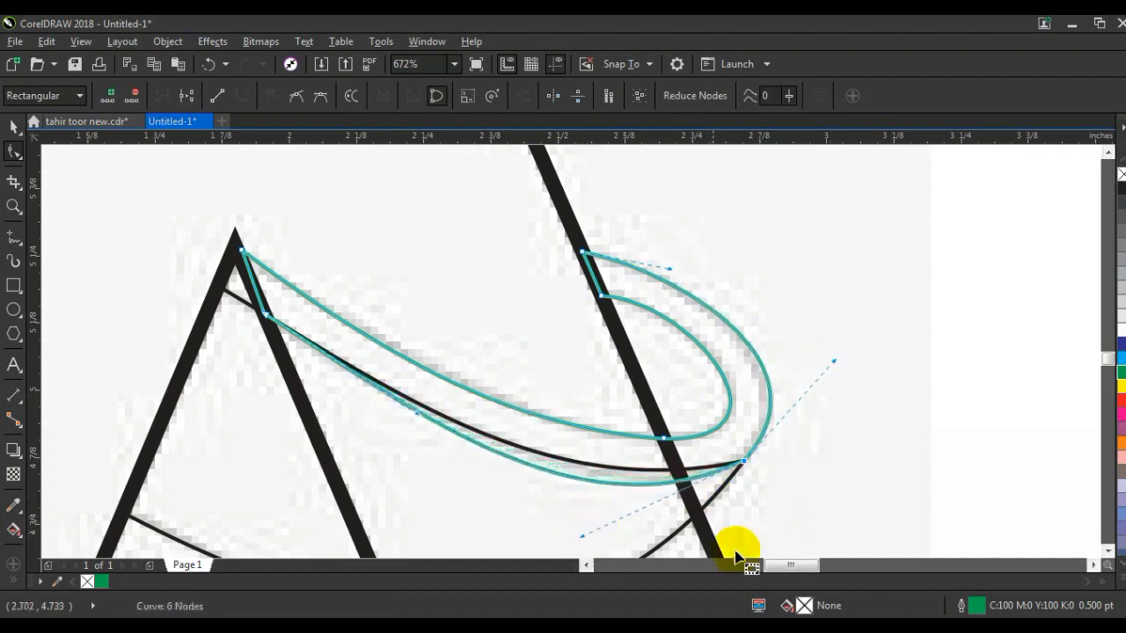
Draw a closed five-point polygon about 0.29 by 0.30 in within the right end of the ring, between the inner and outer rim
{"action": "left_click", "coordinate": [12, 209]}
{"action": "scroll", "coordinate": [556, 322], "scroll_direction": "down", "scroll_amount": 3}
{"action": "mouse_move", "coordinate": [247, 204]}
{"action": "left_mouse_down"}
{"action": "mouse_move", "coordinate": [755, 483]}
{"action": "mouse_move", "coordinate": [769, 533]}
{"action": "left_mouse_up"}
{"action": "left_click_drag", "start_coordinate": [706, 256], "coordinate": [915, 420]}
{"action": "left_click", "coordinate": [13, 239]}
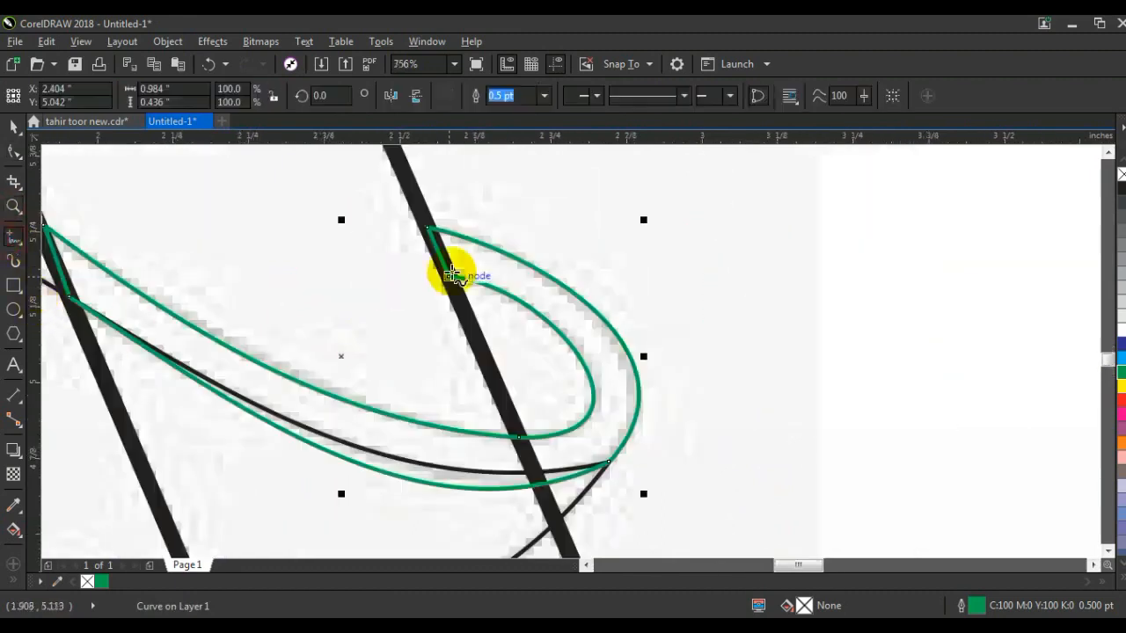
{"action": "left_click", "coordinate": [523, 448]}
{"action": "left_click", "coordinate": [598, 448]}
{"action": "left_click", "coordinate": [618, 374]}
{"action": "left_click", "coordinate": [533, 281]}
{"action": "left_click", "coordinate": [445, 261]}
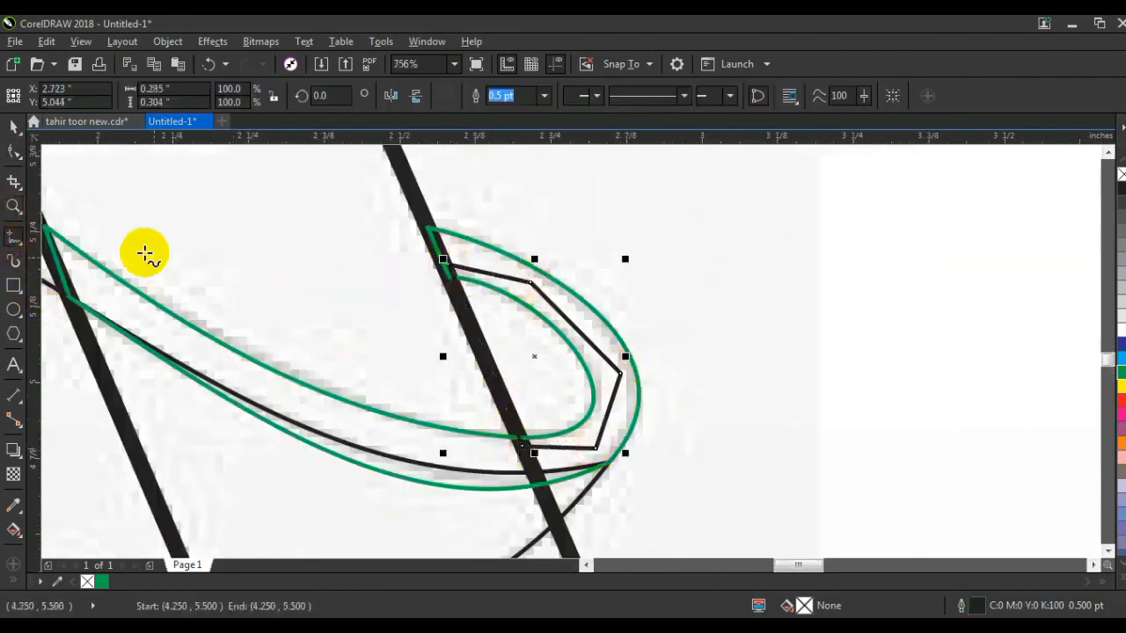
Draw a closed triangle about 0.42 by 1.31 in over the outer face of the ring's left end
{"action": "left_click", "coordinate": [13, 207]}
{"action": "right_click", "coordinate": [428, 274]}
{"action": "right_click", "coordinate": [620, 304]}
{"action": "left_click_drag", "start_coordinate": [281, 222], "coordinate": [700, 520]}
{"action": "left_click", "coordinate": [13, 239]}
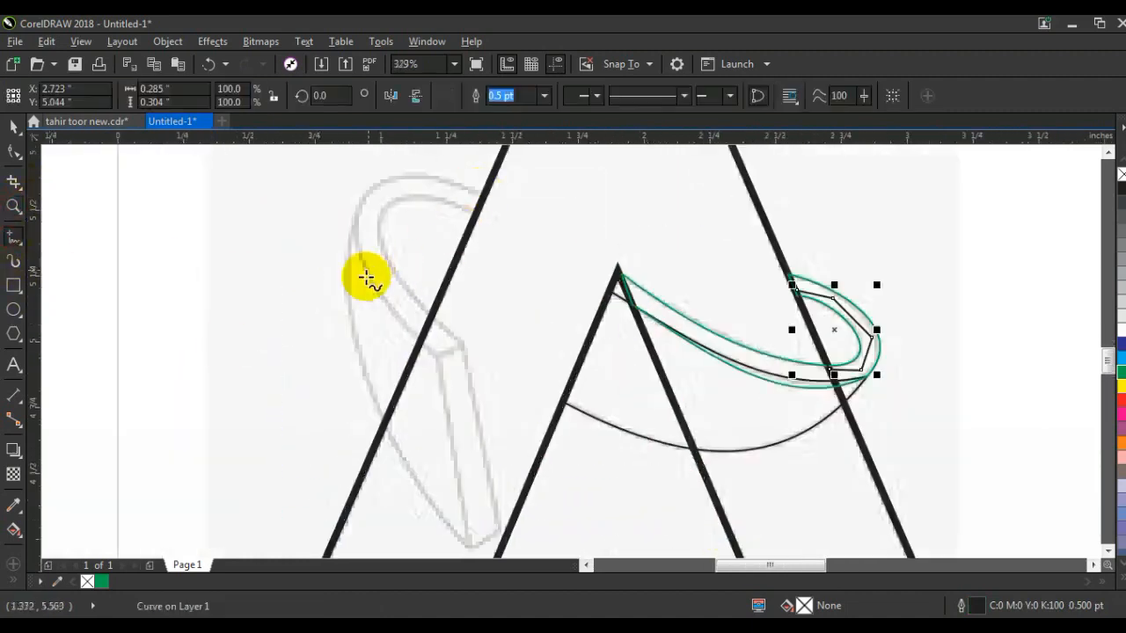
{"action": "left_click", "coordinate": [359, 202]}
{"action": "left_click", "coordinate": [436, 352]}
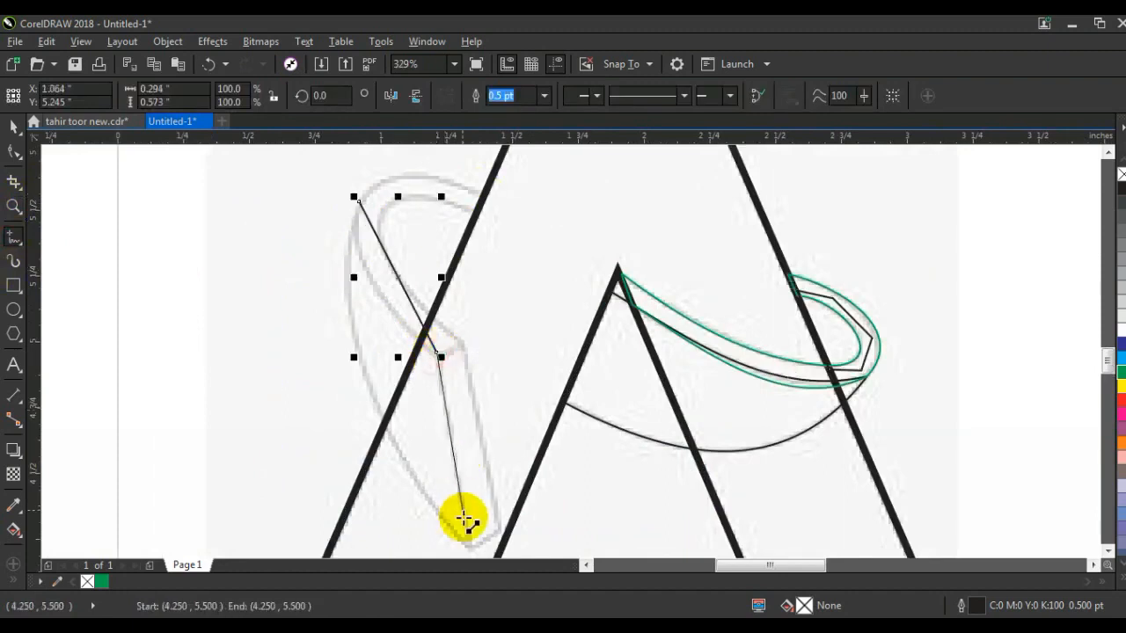
{"action": "left_click", "coordinate": [470, 545]}
{"action": "left_click", "coordinate": [359, 201]}
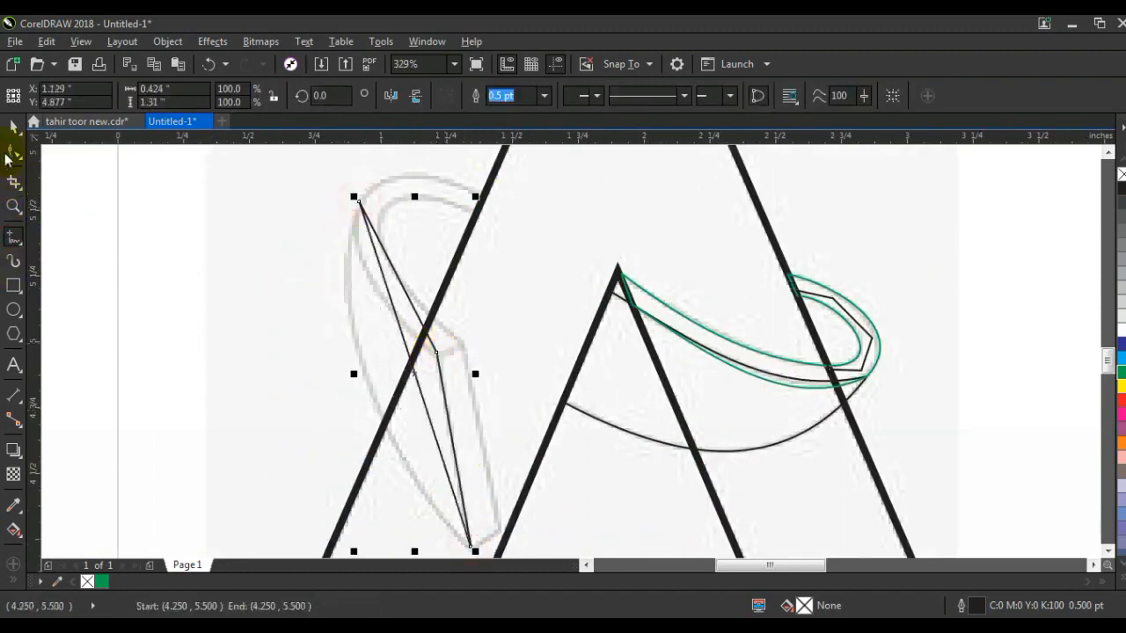
Convert the left triangle's sides to curves and bend its long outer edge to match the sketched ring
{"action": "left_click", "coordinate": [13, 152]}
{"action": "scroll", "coordinate": [523, 546], "scroll_direction": "down", "scroll_amount": 1}
{"action": "scroll", "coordinate": [528, 556], "scroll_direction": "down", "scroll_amount": 1}
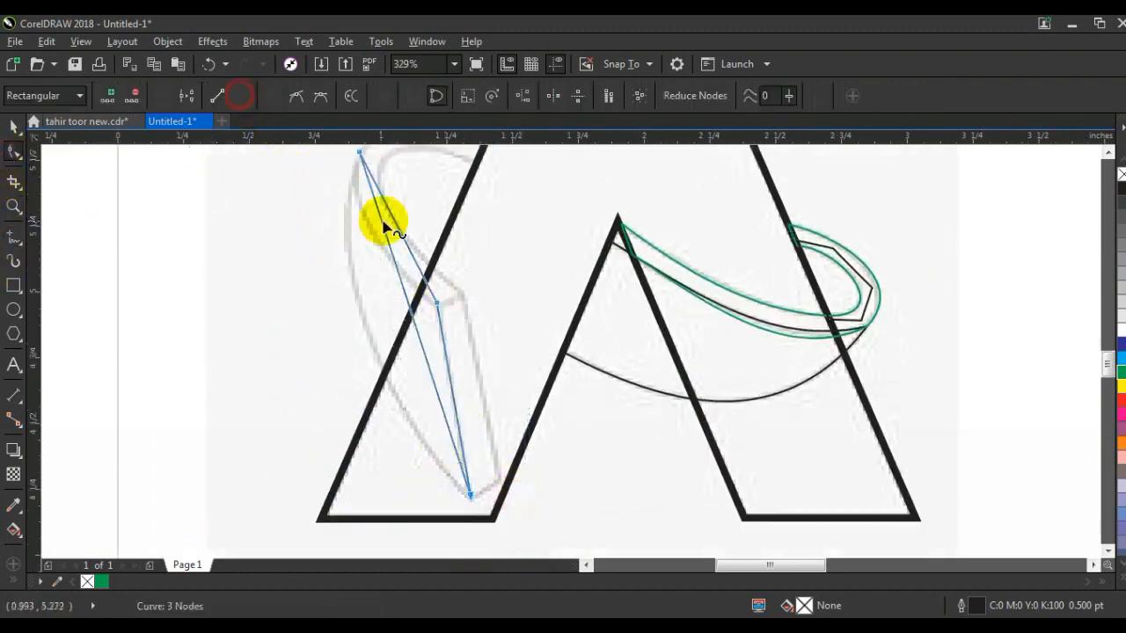
{"action": "left_click_drag", "start_coordinate": [407, 302], "coordinate": [362, 325]}
{"action": "left_click", "coordinate": [363, 323]}
{"action": "left_click_drag", "start_coordinate": [446, 436], "coordinate": [492, 518]}
{"action": "left_click_drag", "start_coordinate": [380, 402], "coordinate": [380, 402]}
{"action": "left_click_drag", "start_coordinate": [331, 291], "coordinate": [326, 290]}
Bend the left shape's upper inner edge outward to follow the sketched rim line
{"action": "left_click", "coordinate": [14, 208]}
{"action": "left_click_drag", "start_coordinate": [261, 406], "coordinate": [560, 136]}
{"action": "left_click", "coordinate": [14, 152]}
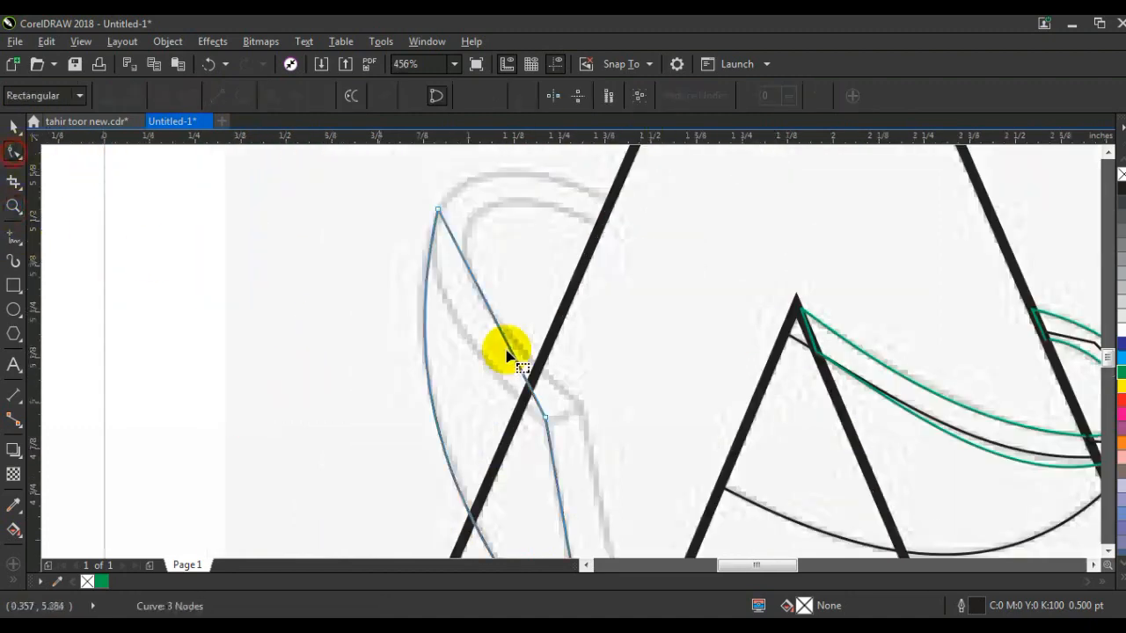
{"action": "left_click_drag", "start_coordinate": [488, 307], "coordinate": [448, 307]}
Draw a closed five-point polygon about 0.48 by 0.60 in over the sketched loop at the ring's left end
{"action": "key", "text": "z"}
{"action": "left_click_drag", "start_coordinate": [377, 432], "coordinate": [886, 106]}
{"action": "left_click", "coordinate": [14, 238]}
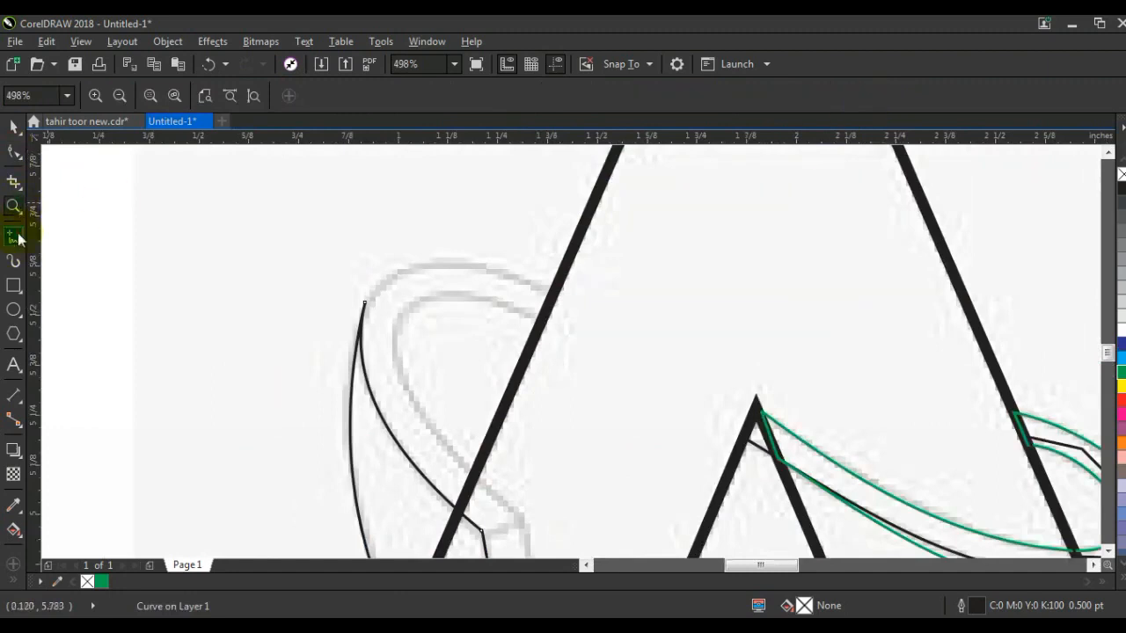
{"action": "left_click", "coordinate": [483, 531]}
{"action": "left_click", "coordinate": [524, 527]}
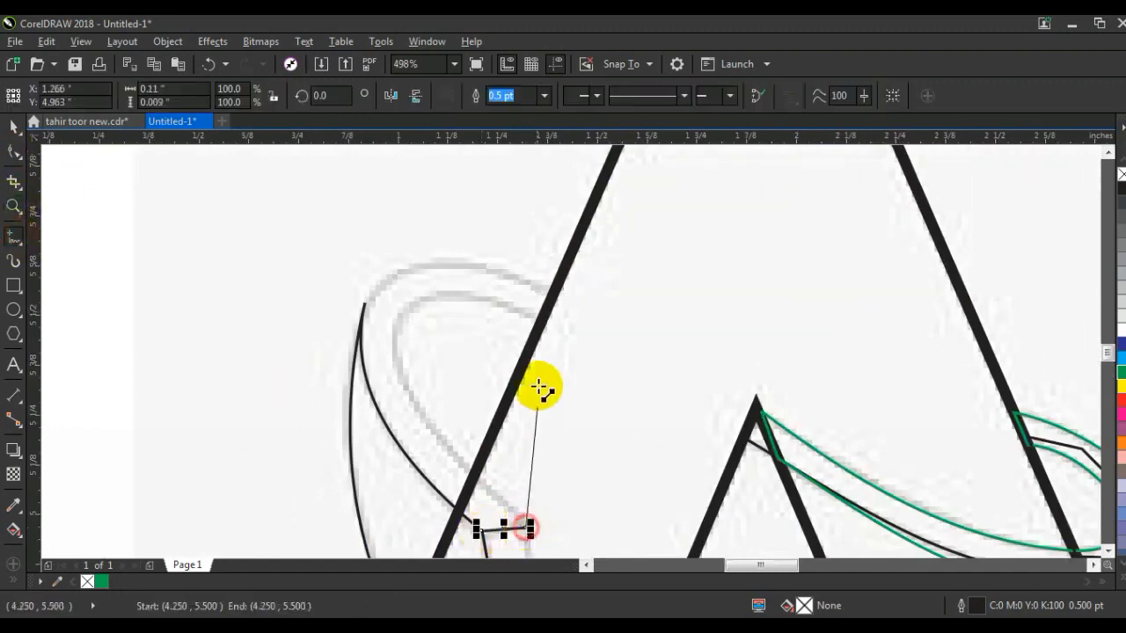
{"action": "left_click", "coordinate": [543, 324]}
{"action": "left_click", "coordinate": [556, 291]}
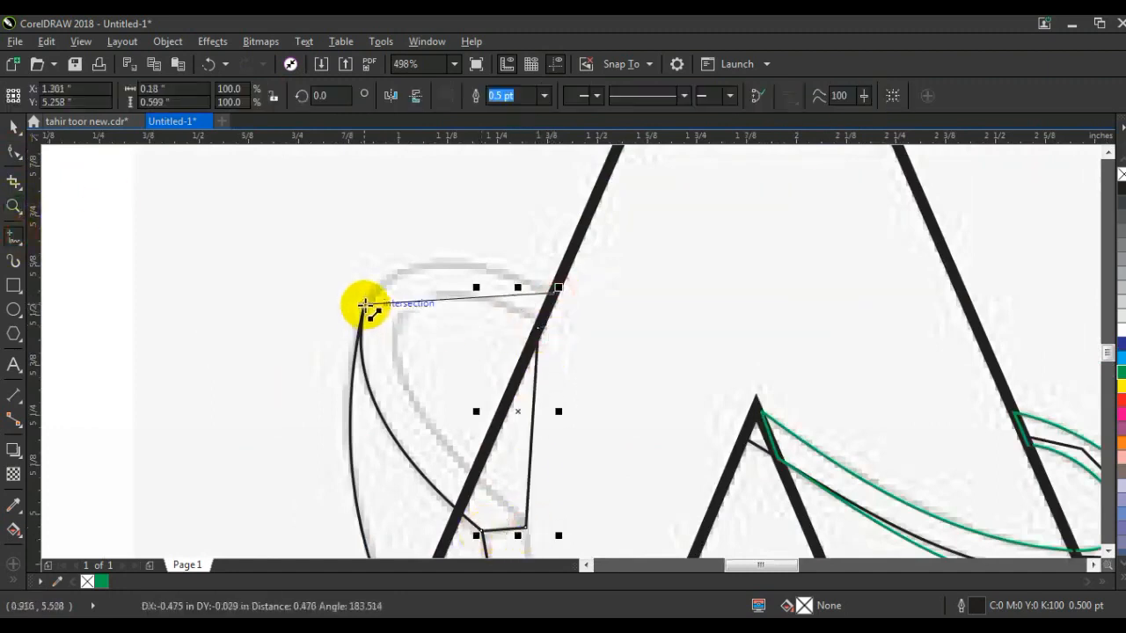
{"action": "left_click", "coordinate": [364, 305]}
{"action": "left_click", "coordinate": [481, 530]}
Convert the new left polygon's sides to curves and bend its top edge along the sketched outer rim
{"action": "left_click", "coordinate": [14, 152]}
{"action": "left_click_drag", "start_coordinate": [268, 212], "coordinate": [601, 549]}
{"action": "left_click", "coordinate": [242, 97]}
{"action": "left_click_drag", "start_coordinate": [332, 273], "coordinate": [397, 252]}
{"action": "left_click_drag", "start_coordinate": [490, 271], "coordinate": [494, 265]}
{"action": "left_click_drag", "start_coordinate": [523, 272], "coordinate": [443, 284]}
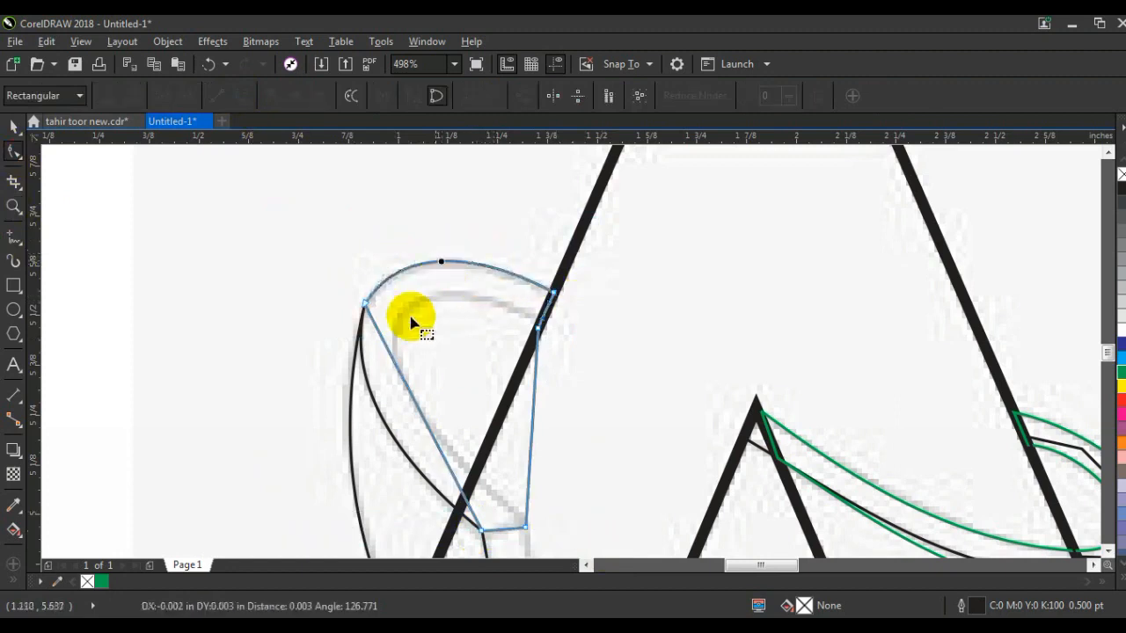
Bend the left polygon's long outer side to follow the adjoining shape's curved edge
{"action": "left_click_drag", "start_coordinate": [402, 382], "coordinate": [344, 369]}
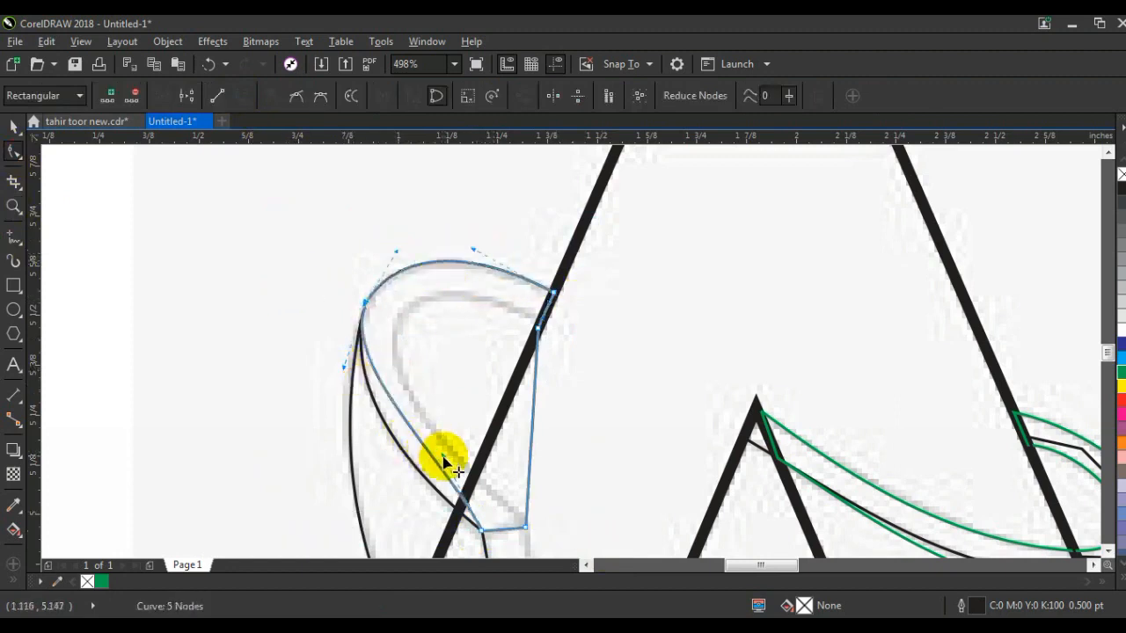
{"action": "left_click_drag", "start_coordinate": [443, 456], "coordinate": [407, 467]}
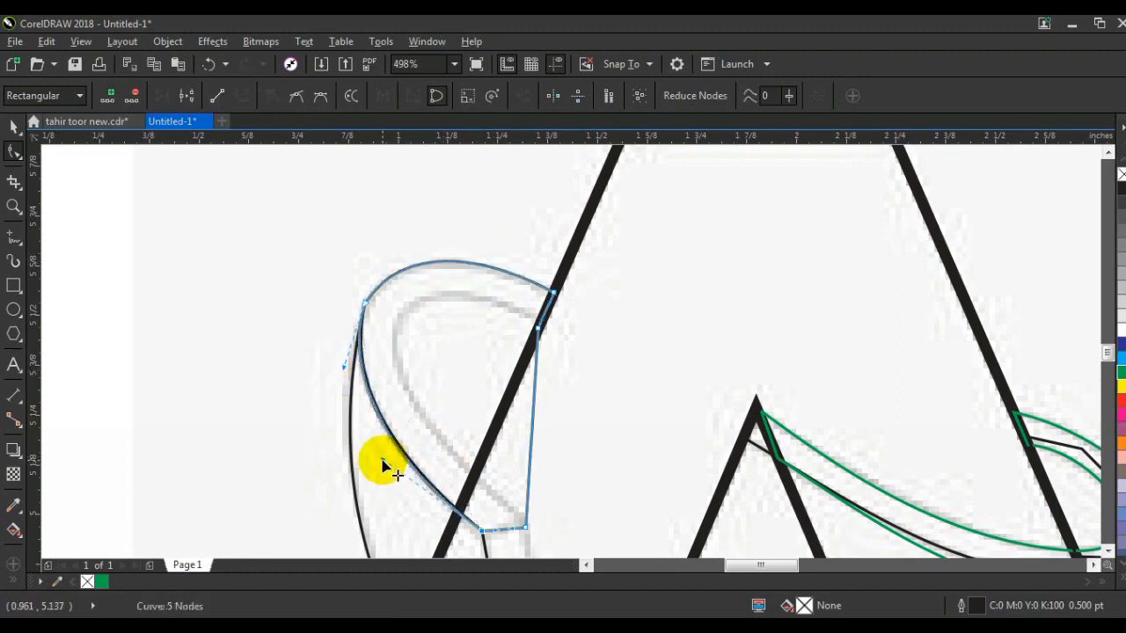
{"action": "left_click_drag", "start_coordinate": [384, 460], "coordinate": [378, 458]}
{"action": "left_click_drag", "start_coordinate": [344, 367], "coordinate": [338, 366]}
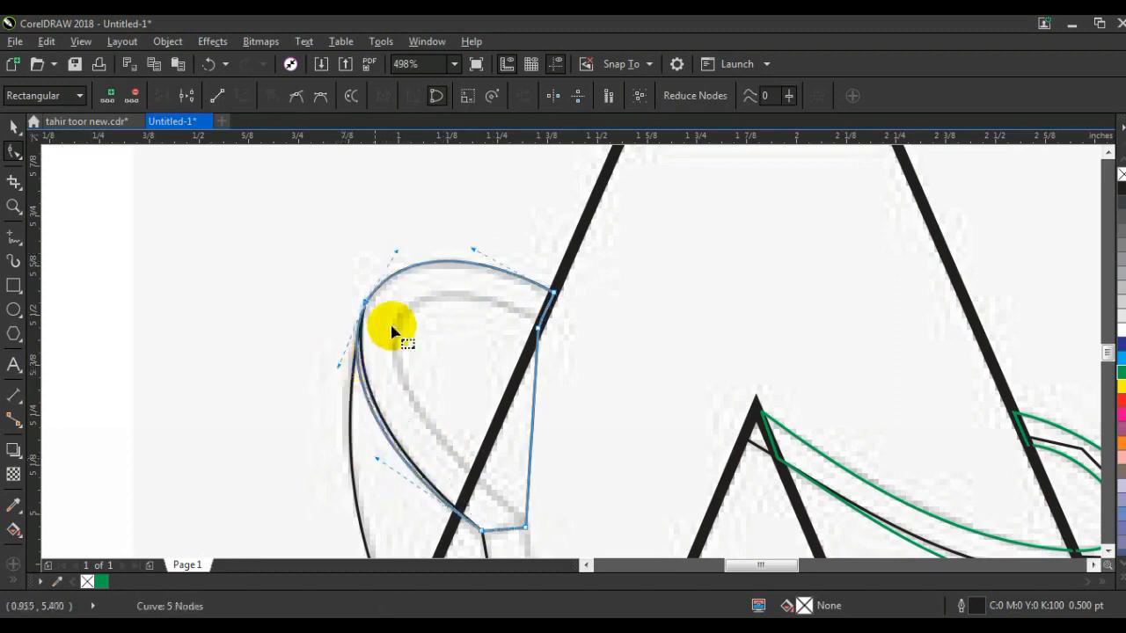
Bend the same shape's inner side around the sketched inner rim of the ring's left loop
{"action": "left_click", "coordinate": [557, 322]}
{"action": "left_click_drag", "start_coordinate": [534, 394], "coordinate": [270, 305]}
{"action": "left_click_drag", "start_coordinate": [468, 266], "coordinate": [451, 241]}
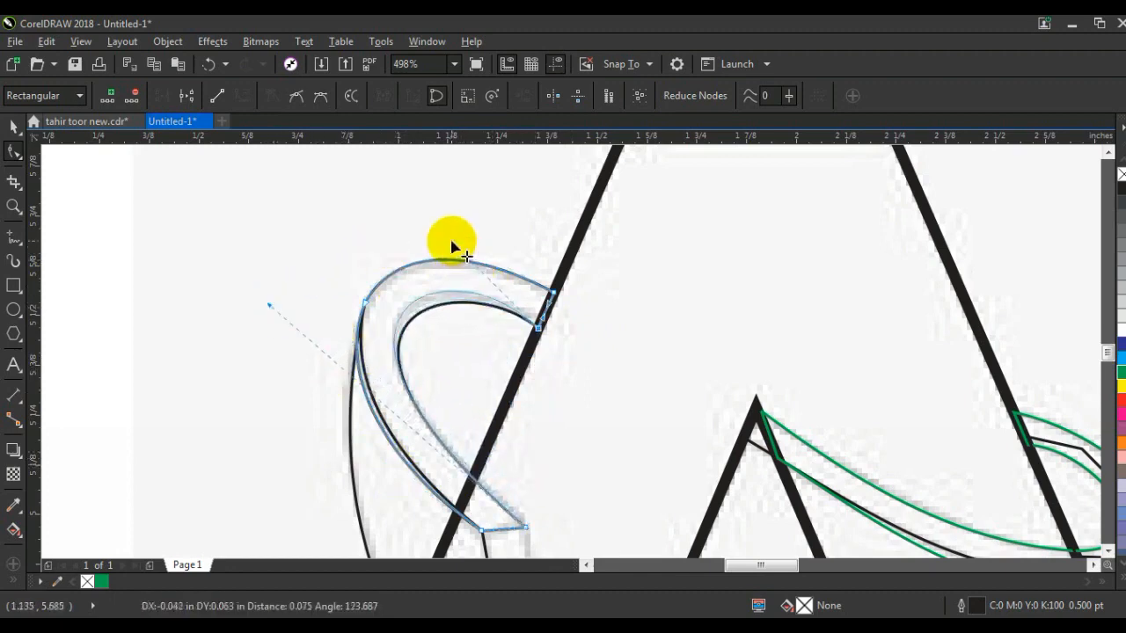
Draw a closed five-point polygon within the left loop, between its inner and outer rim, meeting the letter's left stroke
{"action": "left_click", "coordinate": [14, 239]}
{"action": "left_click", "coordinate": [546, 311]}
{"action": "left_click", "coordinate": [468, 489]}
{"action": "left_click", "coordinate": [372, 362]}
{"action": "left_click", "coordinate": [386, 286]}
{"action": "left_click", "coordinate": [441, 270]}
{"action": "left_click", "coordinate": [545, 311]}
Draw a closed triangle about 0.13 in wide over the sketched narrow strip at the ring's lower left end
{"action": "left_click", "coordinate": [13, 209]}
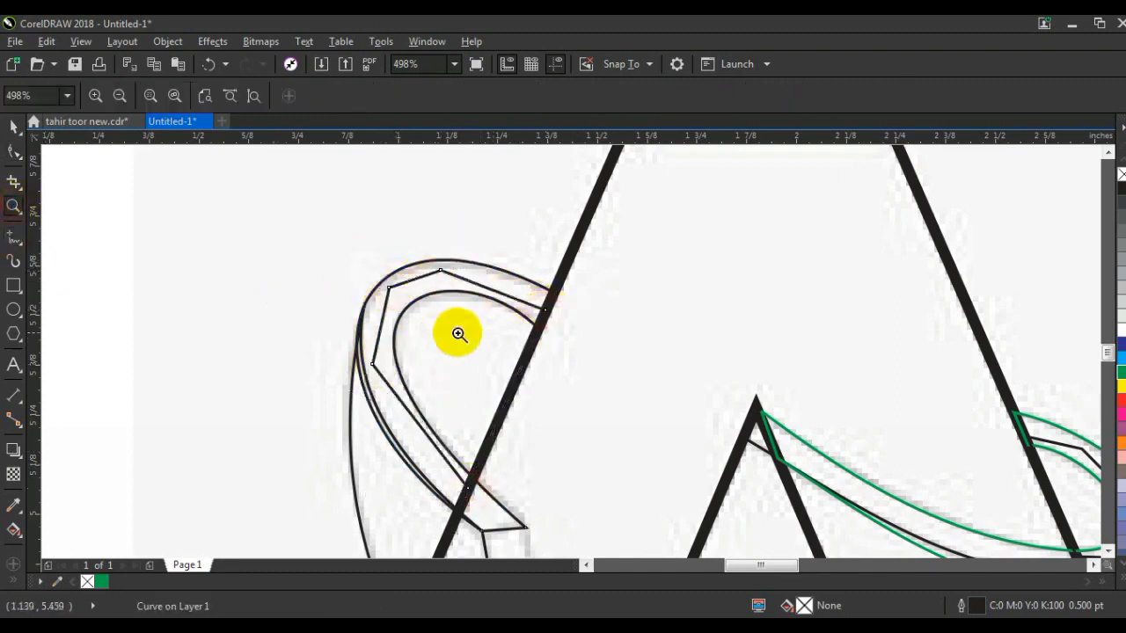
{"action": "right_click", "coordinate": [466, 336]}
{"action": "right_click", "coordinate": [517, 345]}
{"action": "left_click_drag", "start_coordinate": [307, 255], "coordinate": [853, 567]}
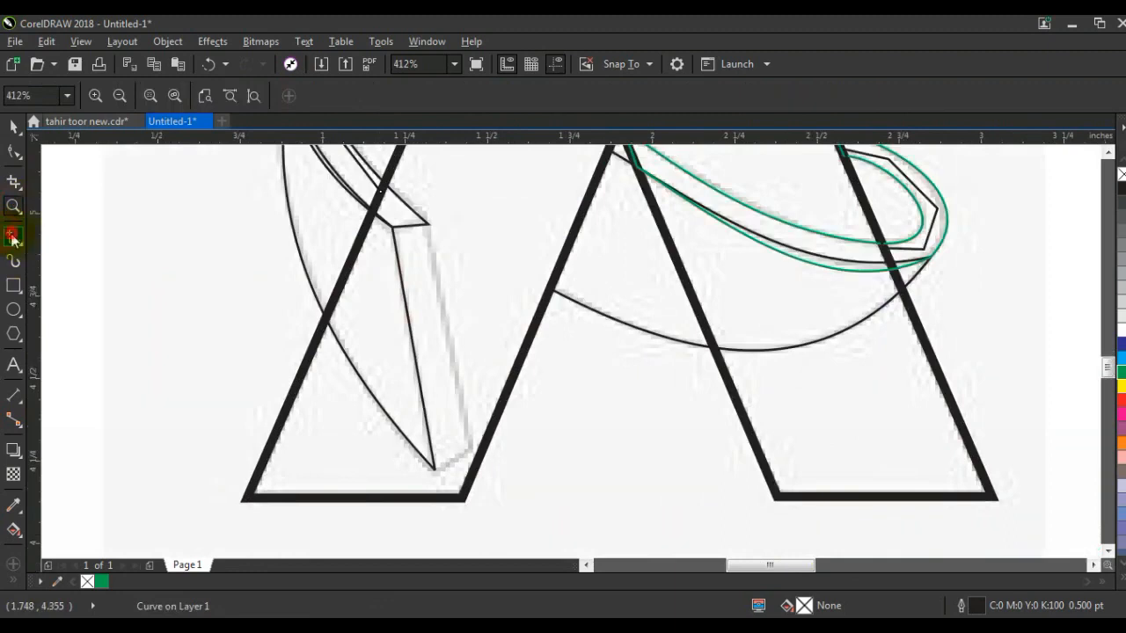
{"action": "left_click", "coordinate": [13, 238]}
{"action": "left_click", "coordinate": [425, 224]}
{"action": "left_click", "coordinate": [466, 451]}
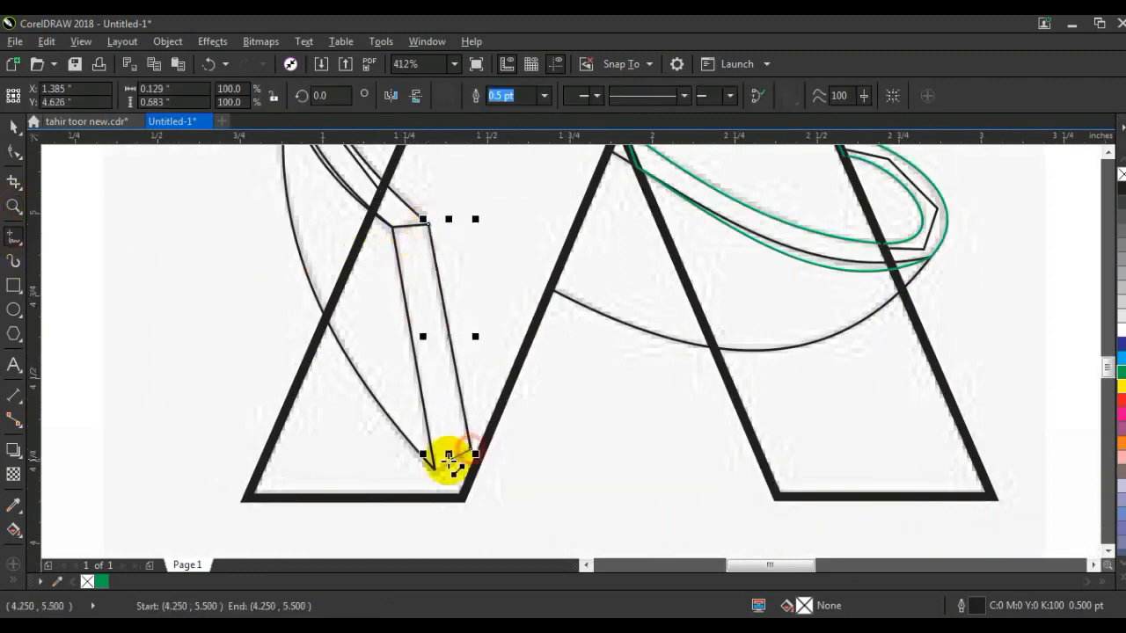
{"action": "left_click", "coordinate": [432, 469]}
{"action": "left_click", "coordinate": [432, 225]}
Move all traced shapes horizontally off the sketch to the empty page area on its right
{"action": "key", "text": "space"}
{"action": "key", "text": "F3"}
{"action": "key", "text": "F3"}
{"action": "key", "text": "Escape"}
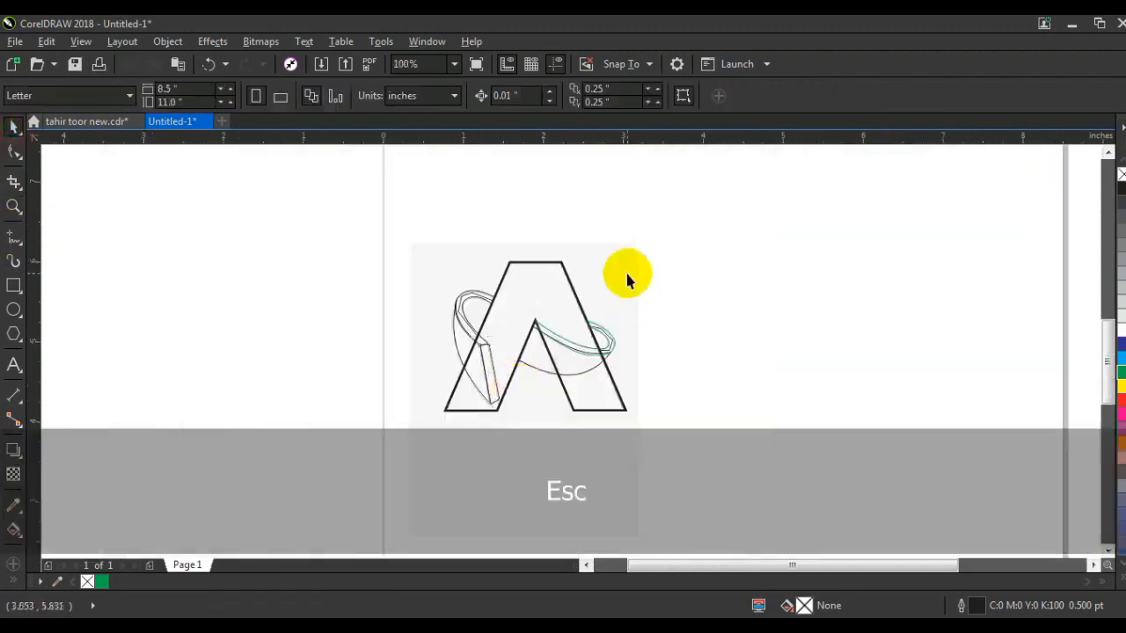
{"action": "left_click_drag", "start_coordinate": [701, 236], "coordinate": [402, 440]}
{"action": "left_click_drag", "start_coordinate": [528, 341], "coordinate": [740, 342]}
{"action": "left_click", "coordinate": [410, 385]}
Fill the letter A with black and remove its outline
{"action": "left_click", "coordinate": [13, 207]}
{"action": "left_click_drag", "start_coordinate": [508, 234], "coordinate": [933, 415]}
{"action": "left_click", "coordinate": [11, 129]}
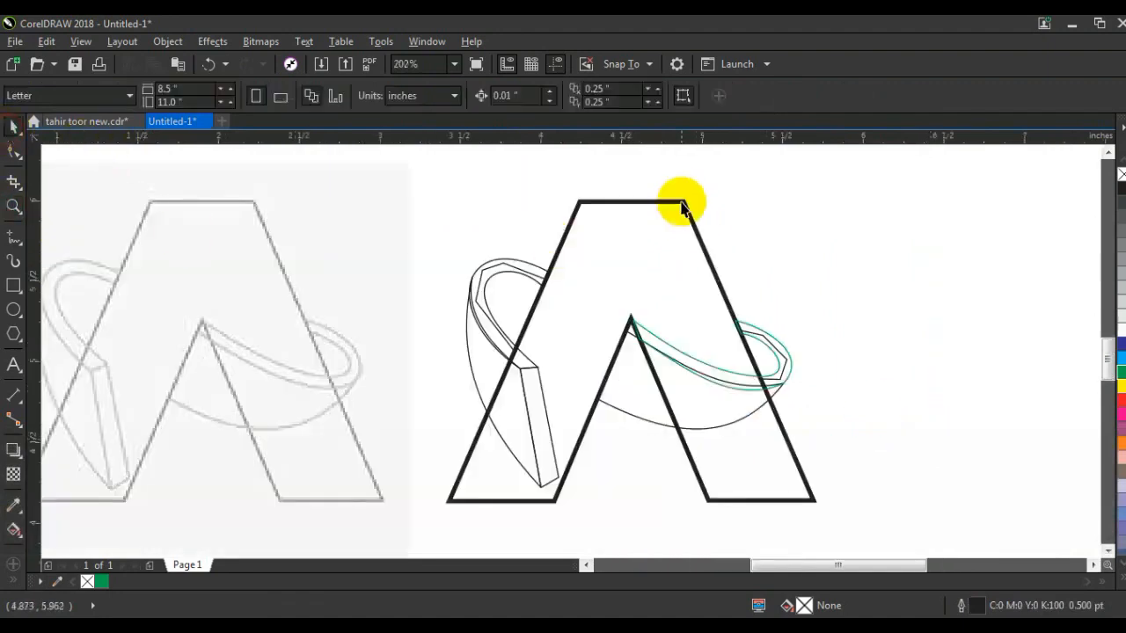
{"action": "left_click", "coordinate": [682, 203]}
{"action": "left_click", "coordinate": [1123, 580]}
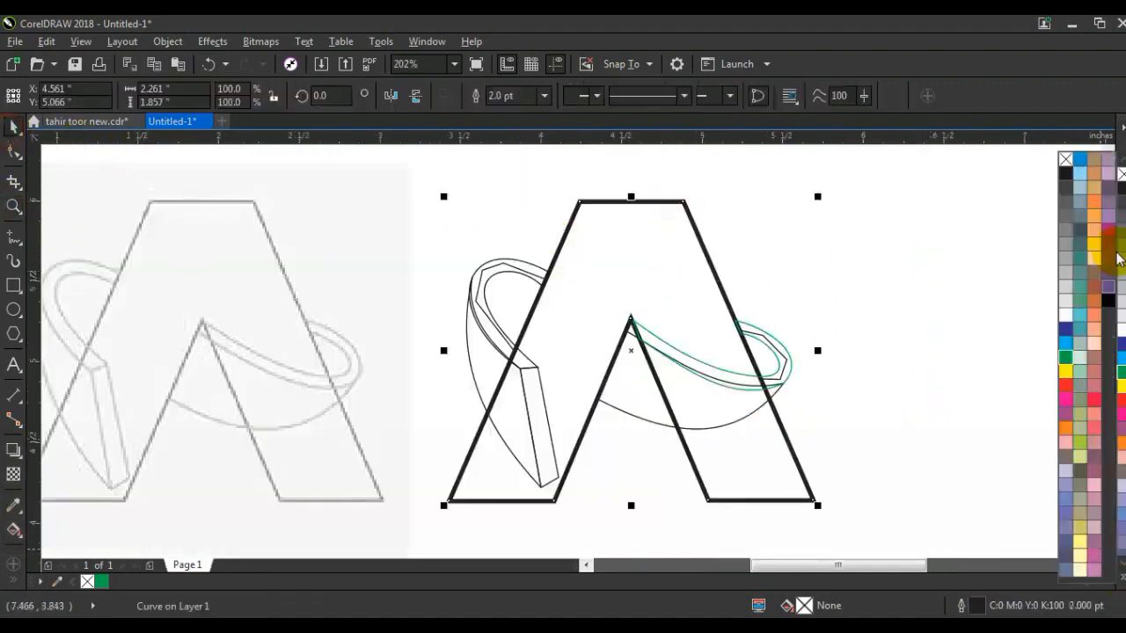
{"action": "left_click", "coordinate": [1108, 301]}
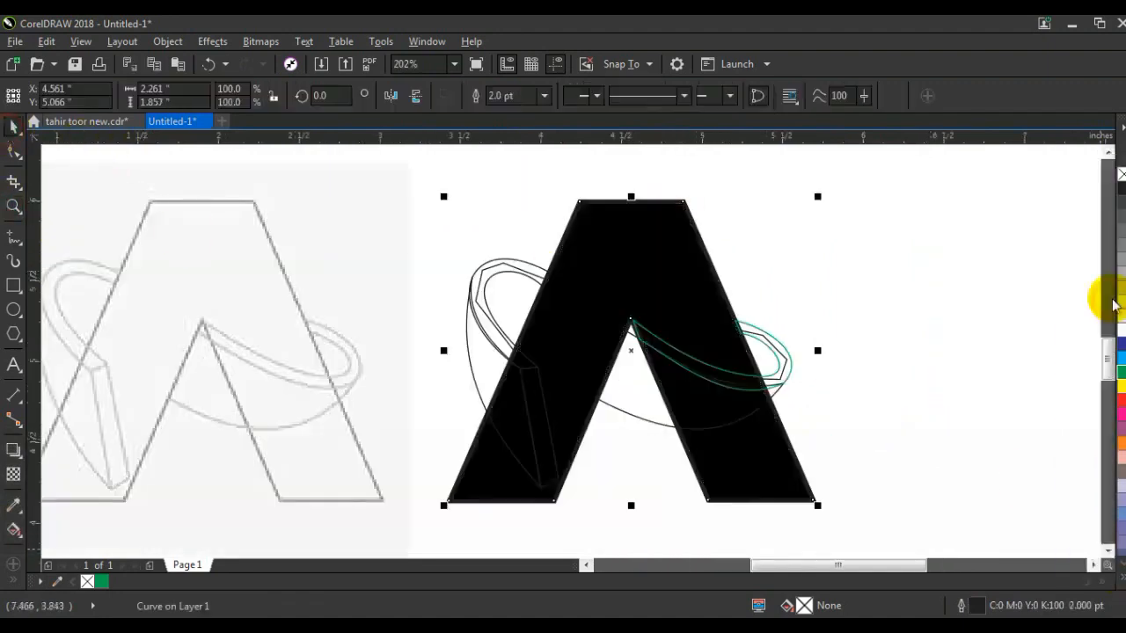
{"action": "right_click", "coordinate": [88, 584]}
{"action": "left_click", "coordinate": [411, 367]}
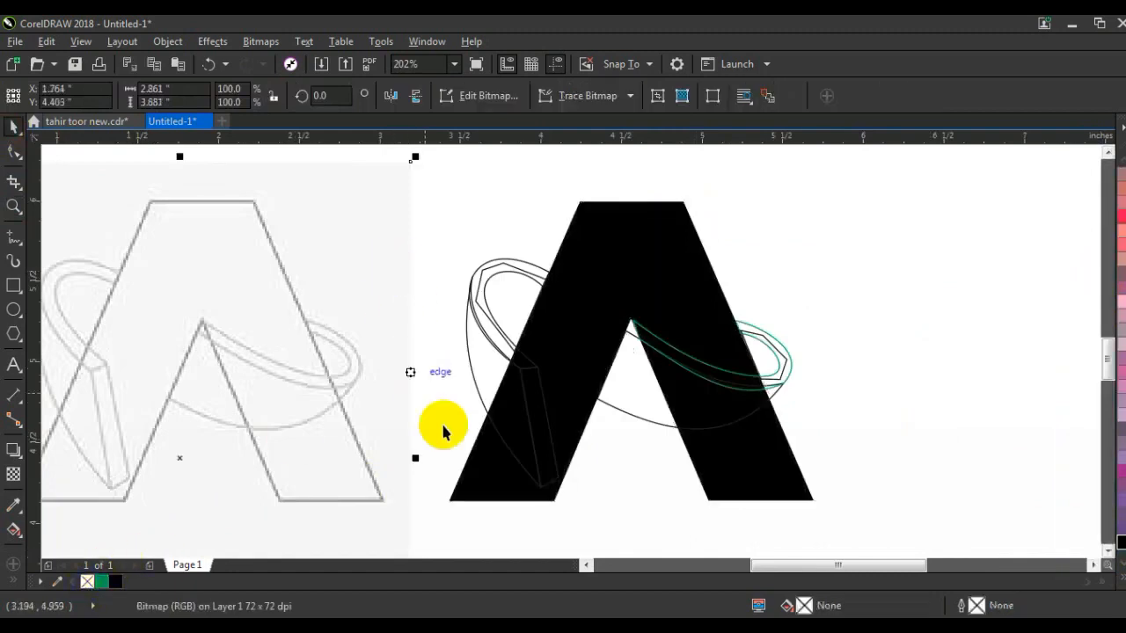
Fill the ring's front band with magenta and fade it to white along its length with a linear fountain fill
{"action": "left_click", "coordinate": [643, 426]}
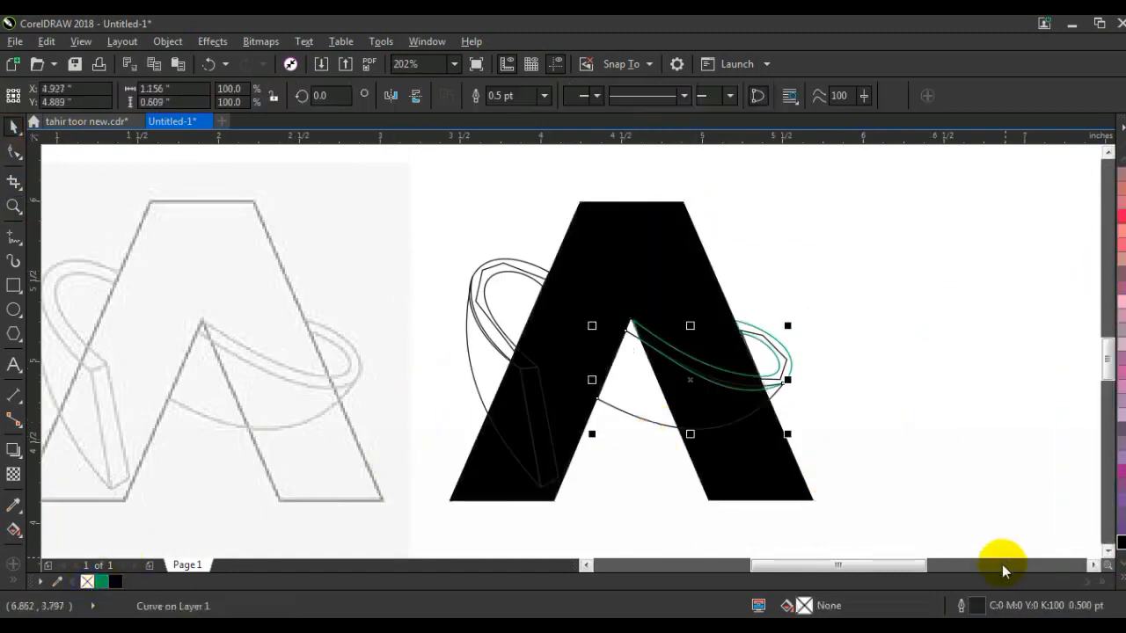
{"action": "left_click", "coordinate": [1121, 579]}
{"action": "left_click", "coordinate": [1066, 403]}
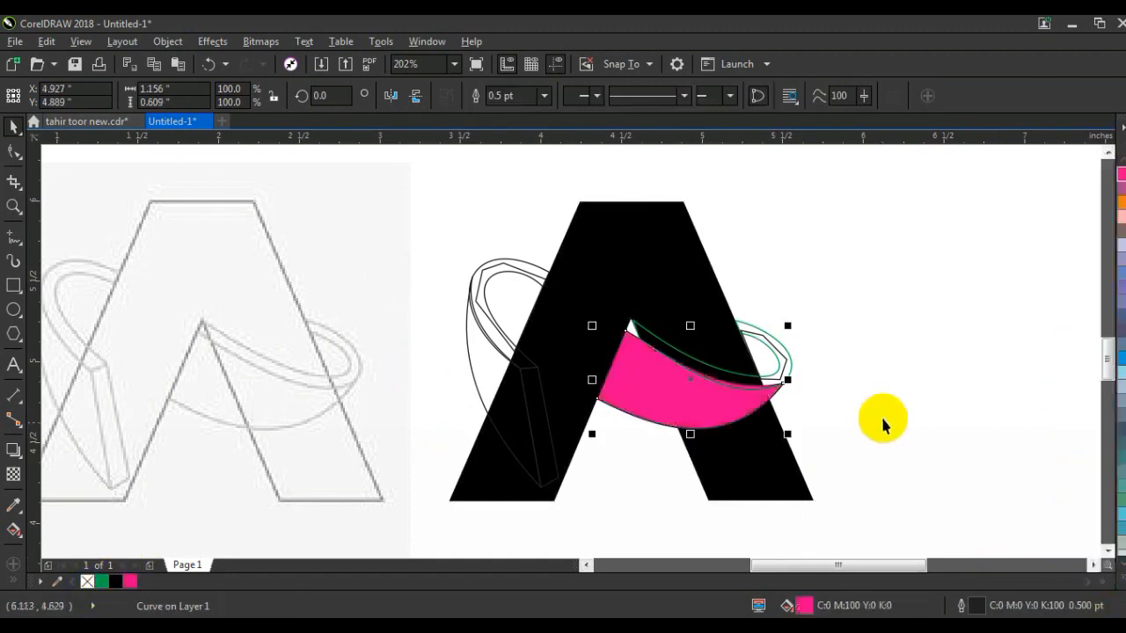
{"action": "left_click", "coordinate": [15, 529]}
{"action": "left_click_drag", "start_coordinate": [606, 364], "coordinate": [778, 420]}
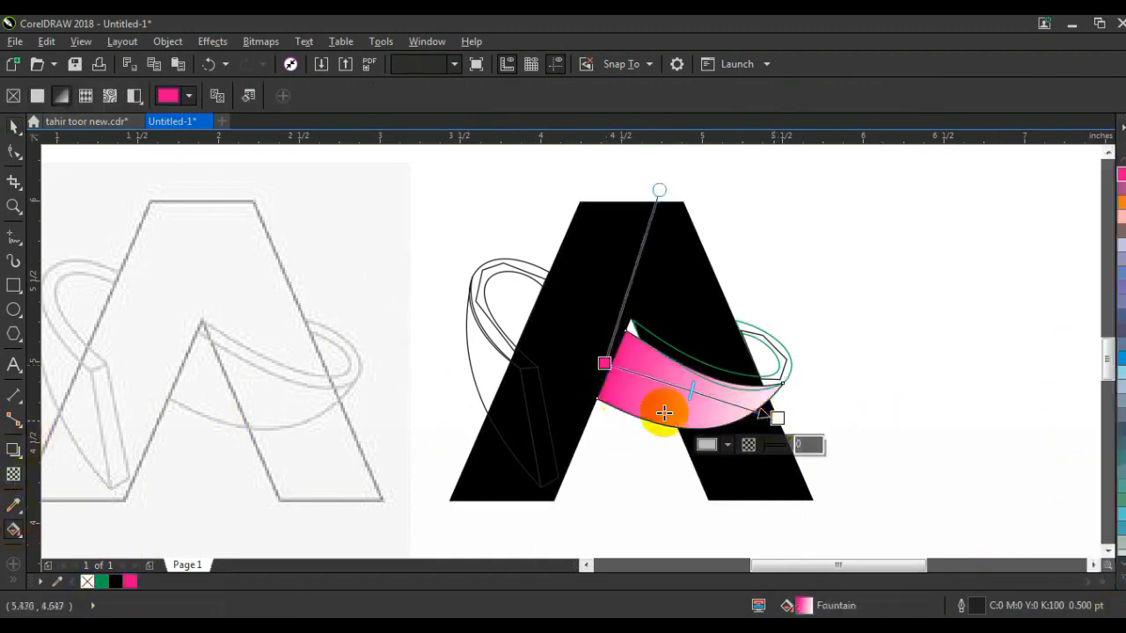
Set the front band's gradient end to golden yellow and add a pale peach colour stop at 47%
{"action": "left_click", "coordinate": [1123, 577]}
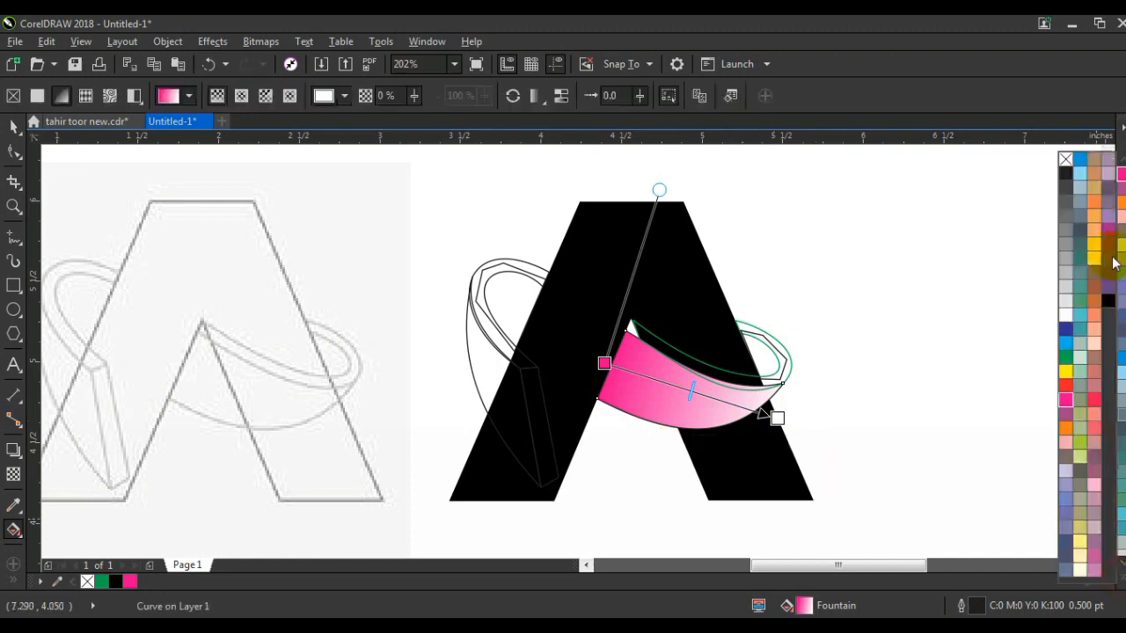
{"action": "left_click_drag", "start_coordinate": [781, 415], "coordinate": [782, 415]}
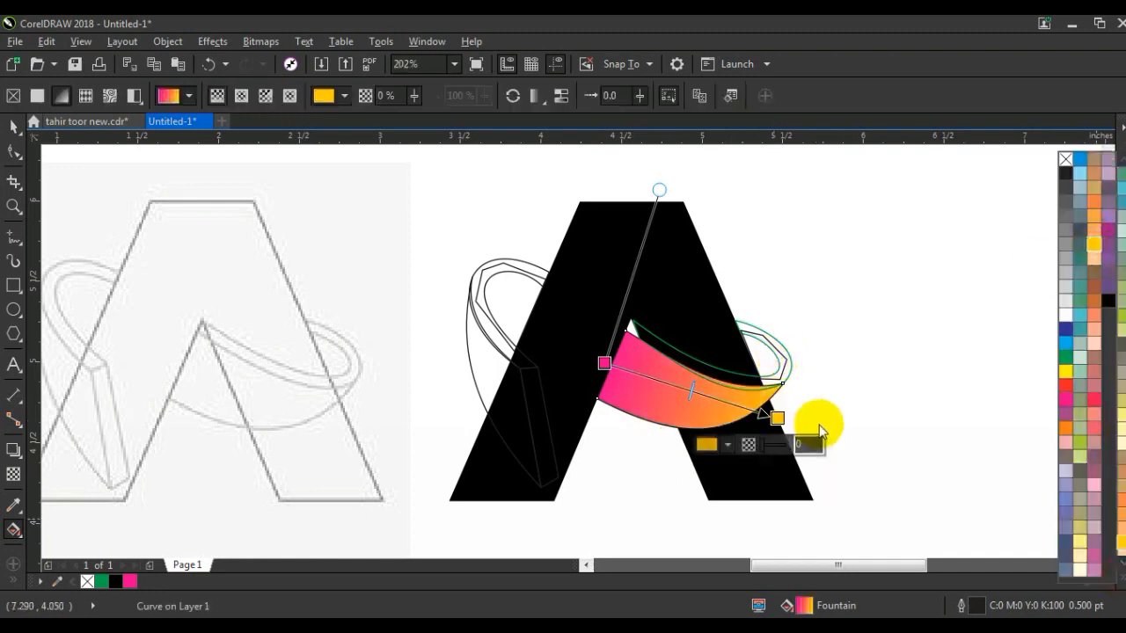
{"action": "left_click_drag", "start_coordinate": [685, 395], "coordinate": [683, 390]}
{"action": "left_click", "coordinate": [780, 420]}
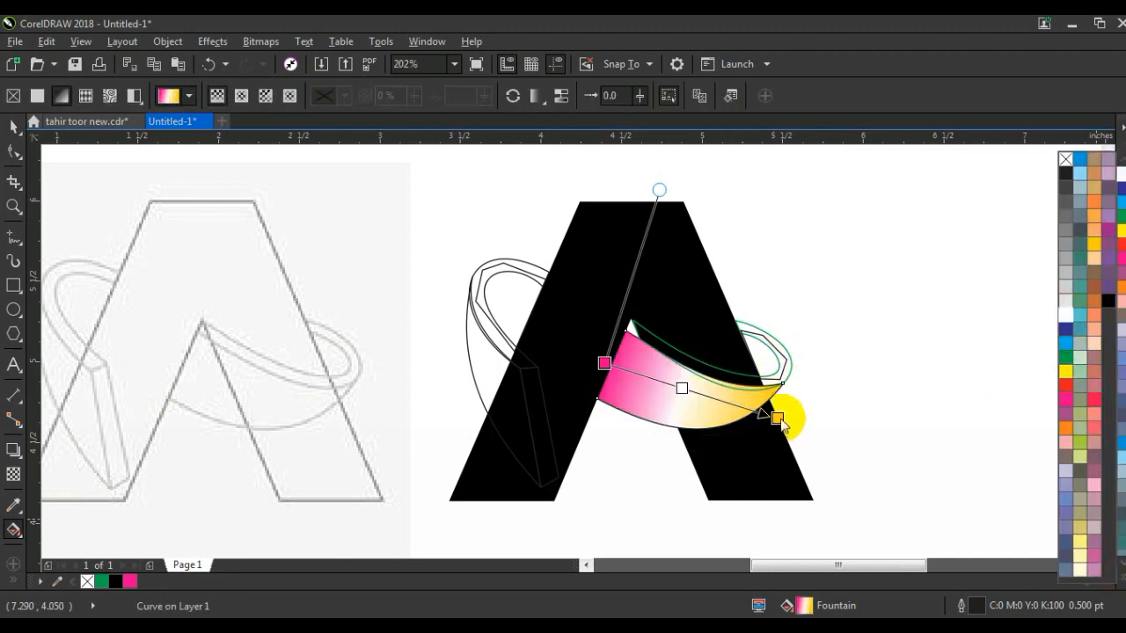
{"action": "left_click", "coordinate": [683, 388]}
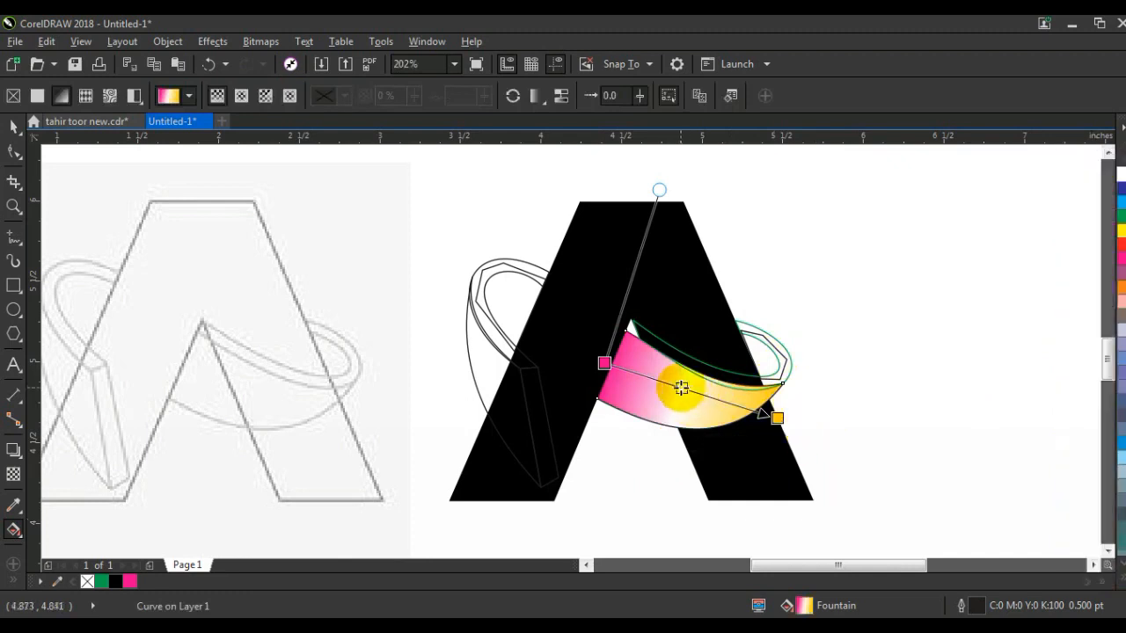
{"action": "left_click", "coordinate": [683, 388]}
{"action": "left_click", "coordinate": [1121, 585]}
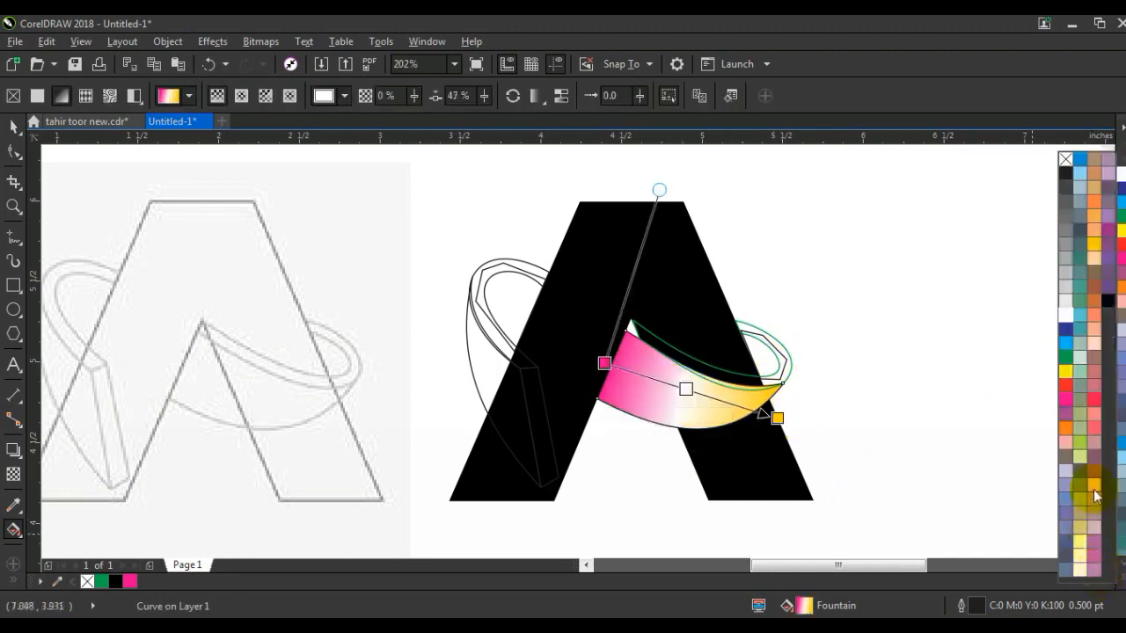
{"action": "left_click", "coordinate": [779, 420]}
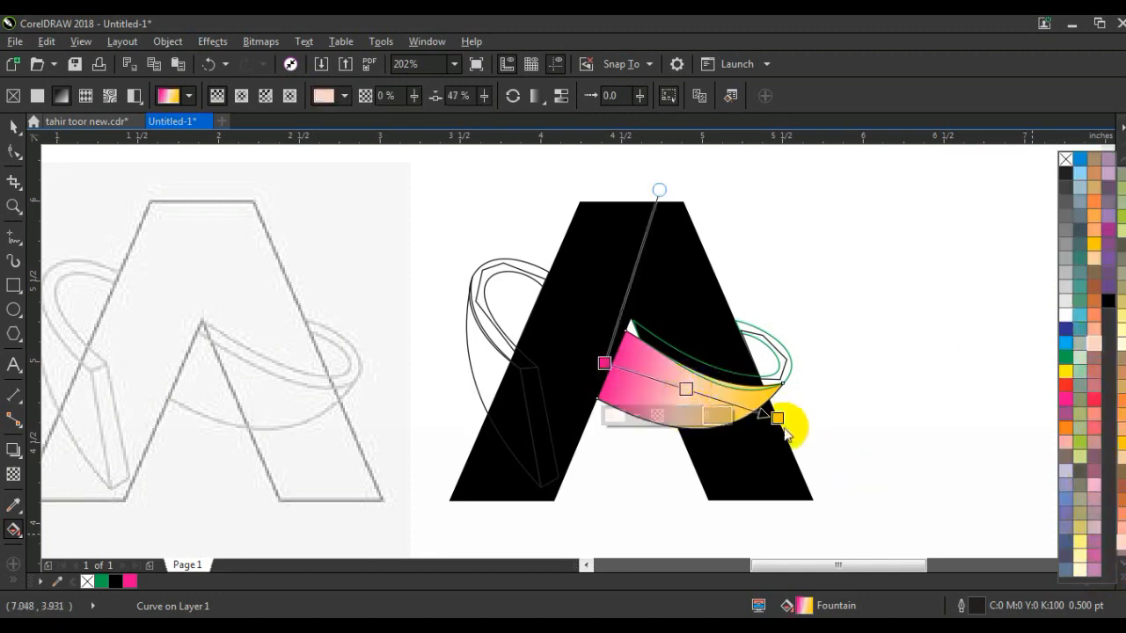
Straighten the green rim's short edge at the A's inner apex and move its lower node onto the front band's upper corner
{"action": "left_click", "coordinate": [15, 207]}
{"action": "left_click_drag", "start_coordinate": [578, 270], "coordinate": [854, 460]}
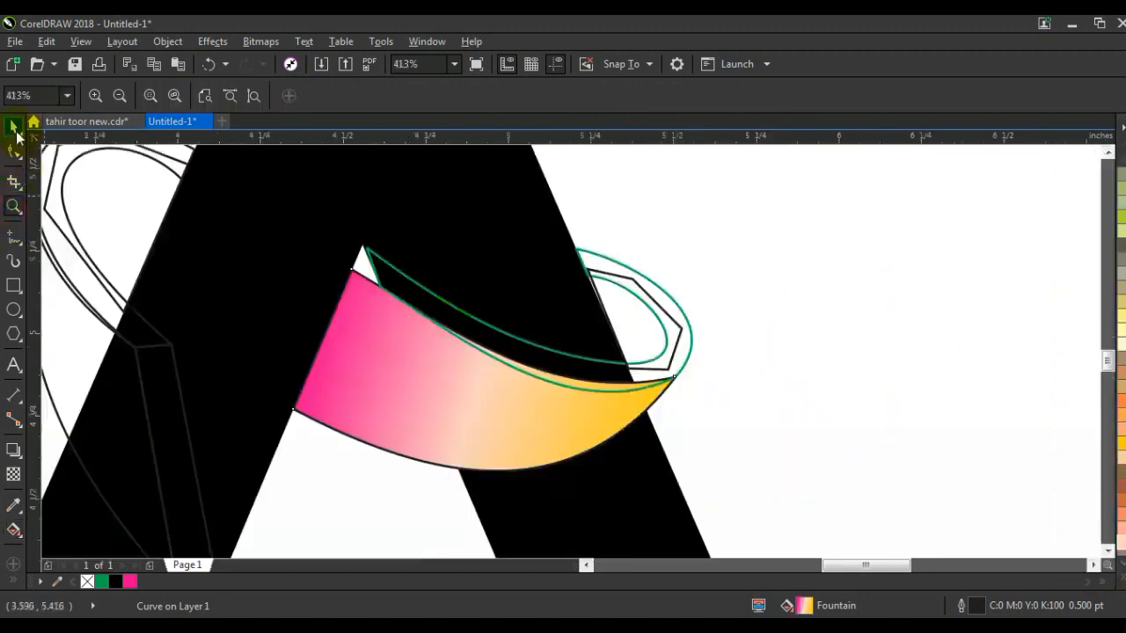
{"action": "left_click", "coordinate": [15, 130]}
{"action": "left_click", "coordinate": [517, 348]}
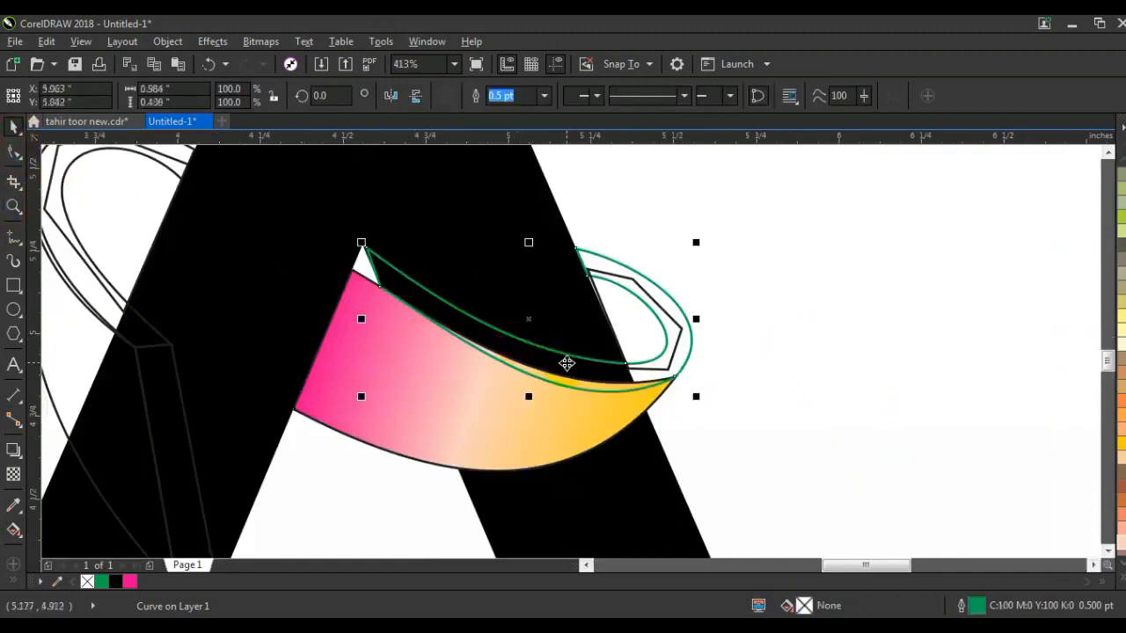
{"action": "left_click", "coordinate": [12, 157]}
{"action": "left_click", "coordinate": [12, 212]}
{"action": "left_click_drag", "start_coordinate": [279, 203], "coordinate": [473, 263]}
{"action": "left_click", "coordinate": [19, 155]}
{"action": "left_click", "coordinate": [219, 97]}
{"action": "left_click", "coordinate": [450, 341]}
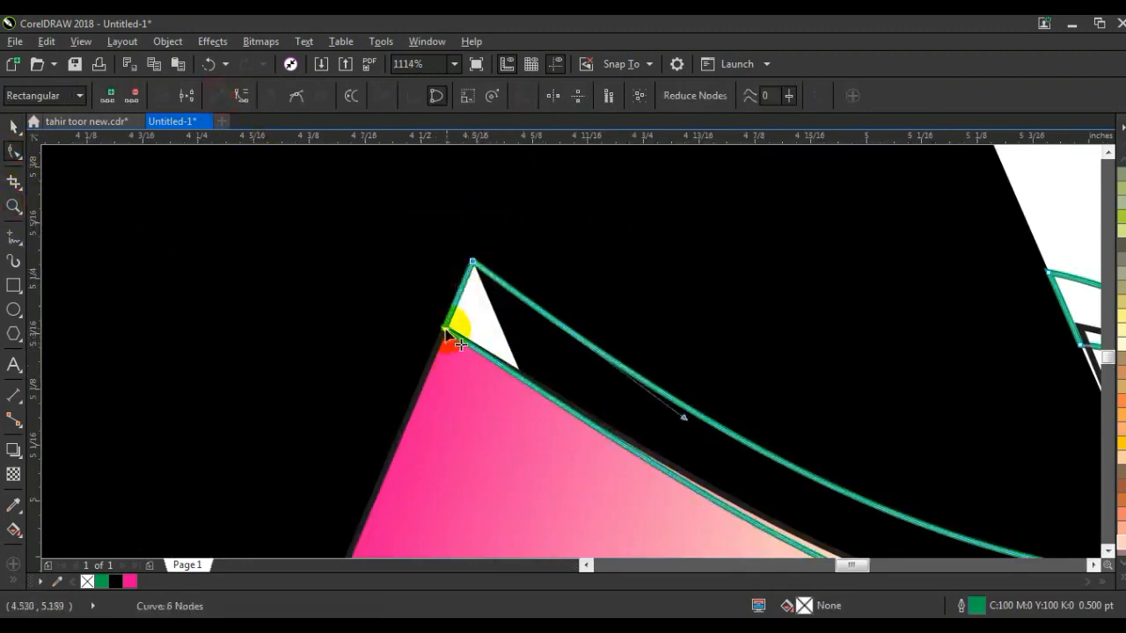
Fill the green-outlined rim with magenta and send it one level back, behind the front band
{"action": "key", "text": "shift+F2"}
{"action": "key", "text": "F3"}
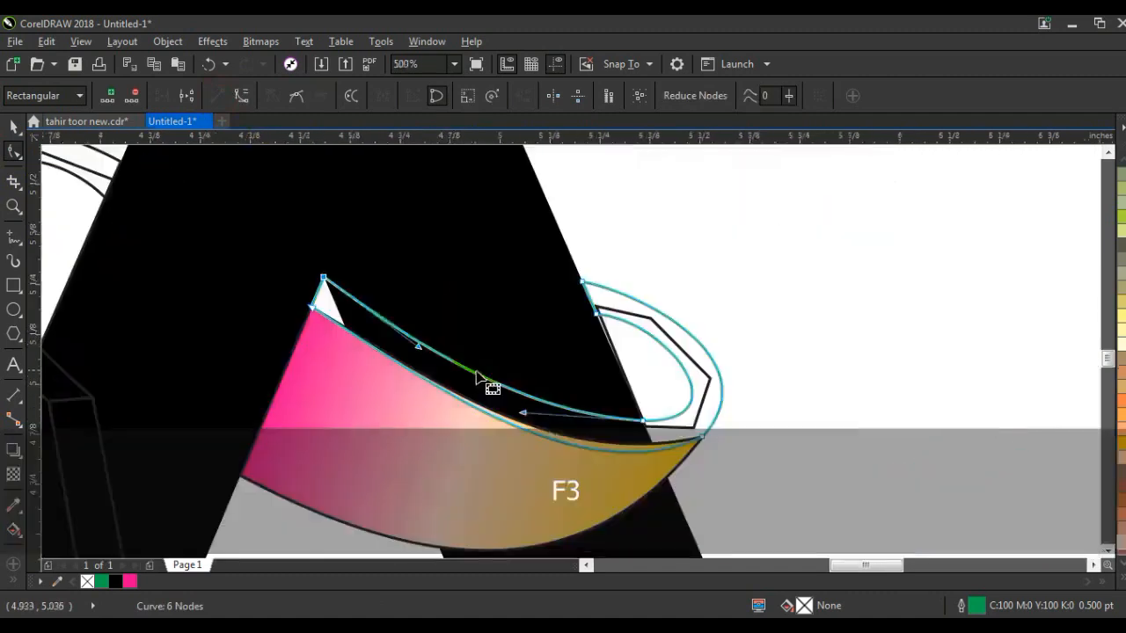
{"action": "left_click", "coordinate": [14, 207]}
{"action": "right_click", "coordinate": [390, 361]}
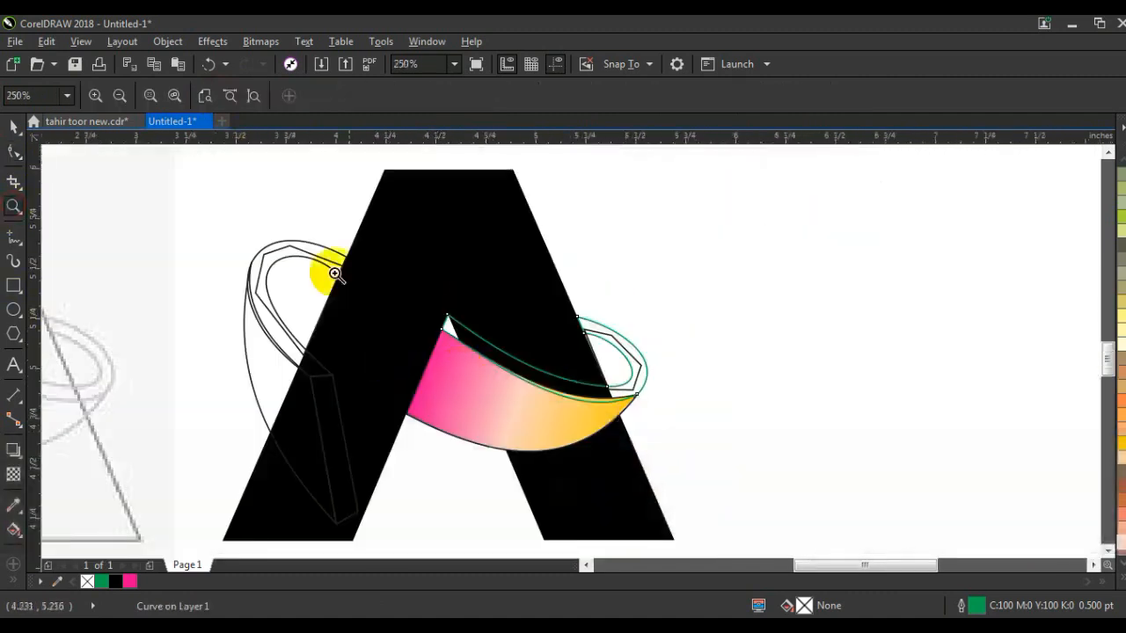
{"action": "left_click_drag", "start_coordinate": [330, 229], "coordinate": [858, 493]}
{"action": "left_click", "coordinate": [12, 130]}
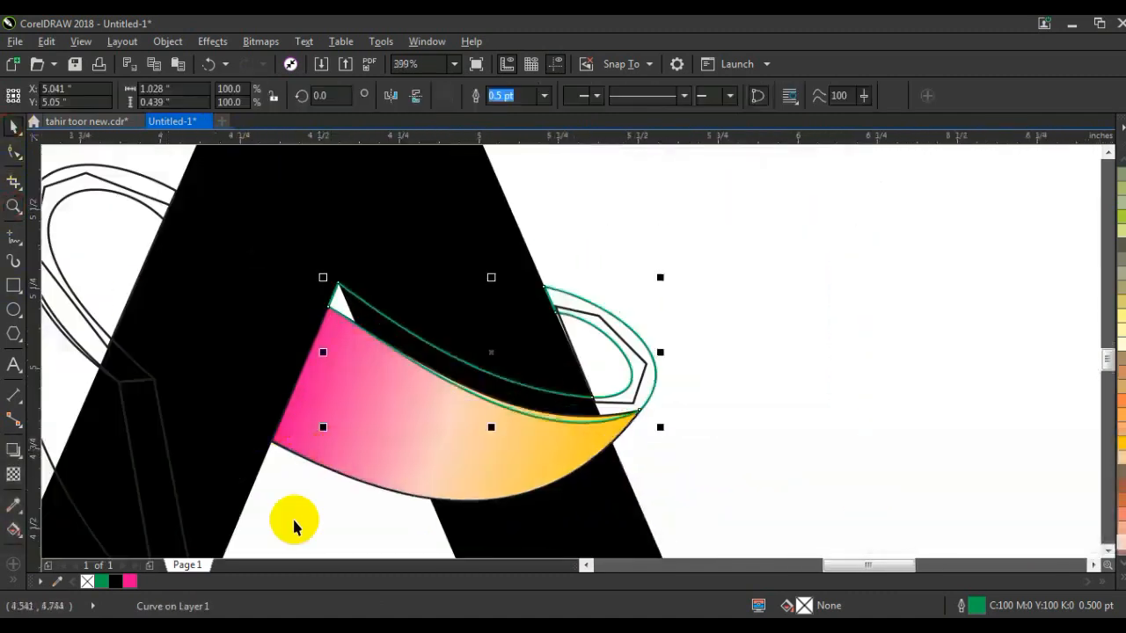
{"action": "left_click", "coordinate": [131, 583]}
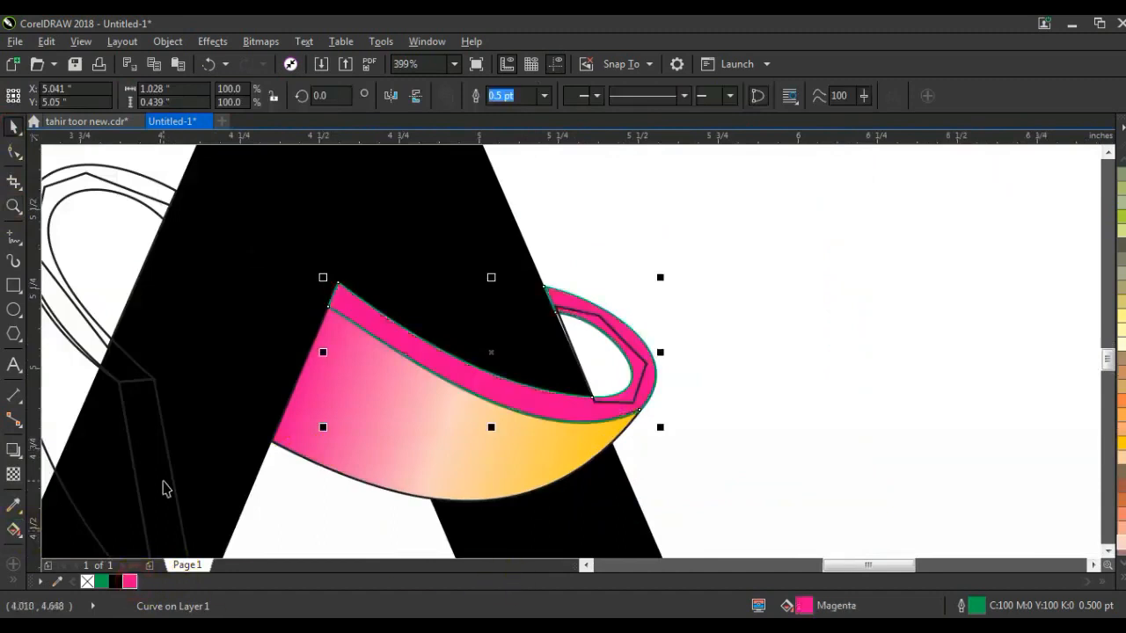
{"action": "key", "text": "ctrl+Page_Down"}
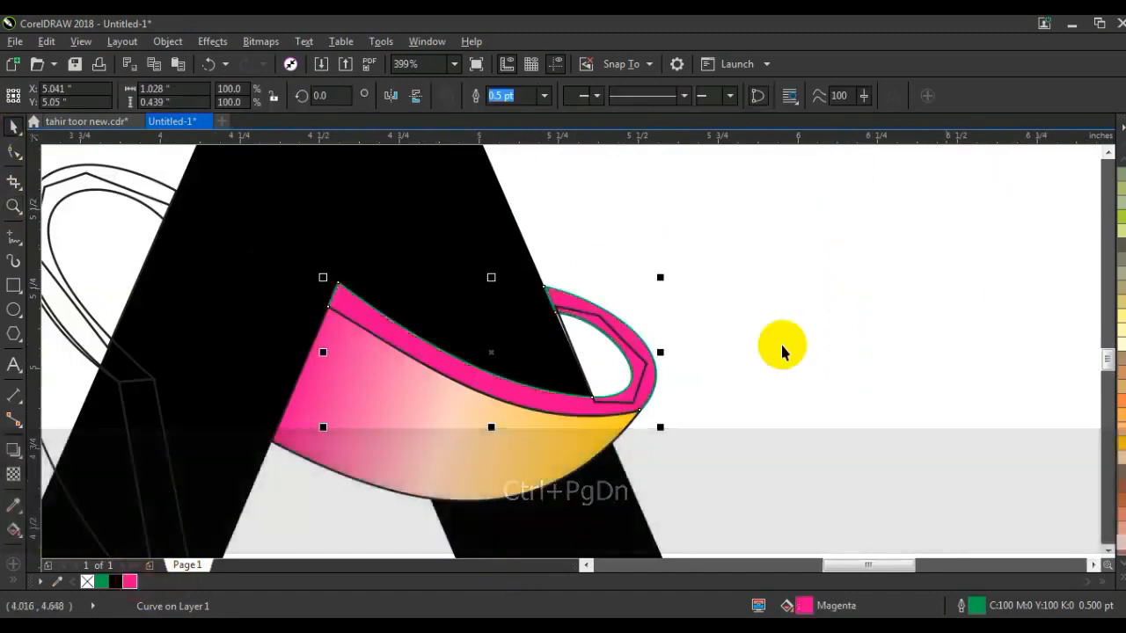
Remove the rim's outline and give it a magenta-to-white fountain fill starting beyond its upper left end
{"action": "right_click", "coordinate": [87, 582]}
{"action": "left_click", "coordinate": [13, 529]}
{"action": "left_click_drag", "start_coordinate": [344, 293], "coordinate": [234, 221]}
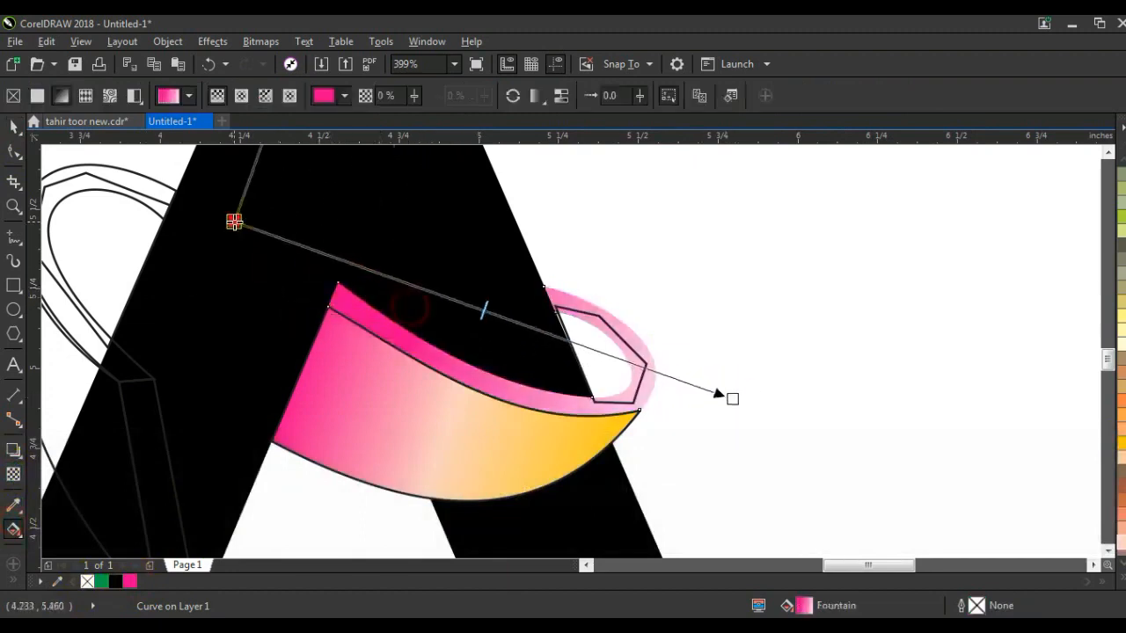
Move the magenta start of the front band's gradient farther inward along the band
{"action": "left_click", "coordinate": [407, 408]}
{"action": "left_click_drag", "start_coordinate": [287, 371], "coordinate": [369, 395]}
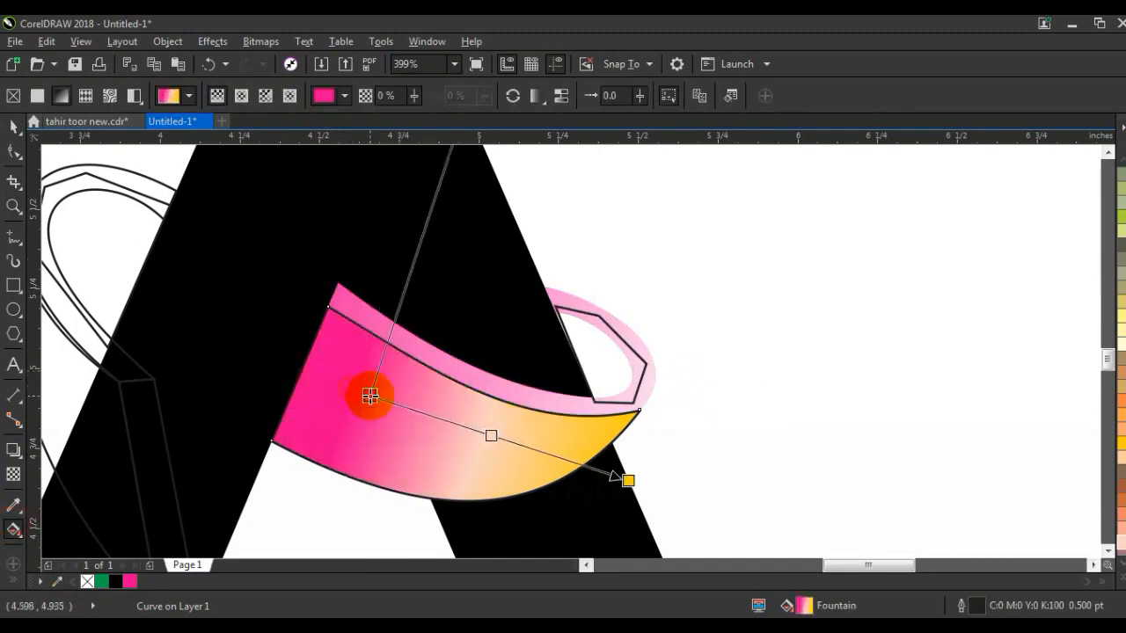
Move the right rim gradient's magenta start farther out, recolour its white end cyan, and shift that end slightly outward
{"action": "left_click", "coordinate": [395, 329]}
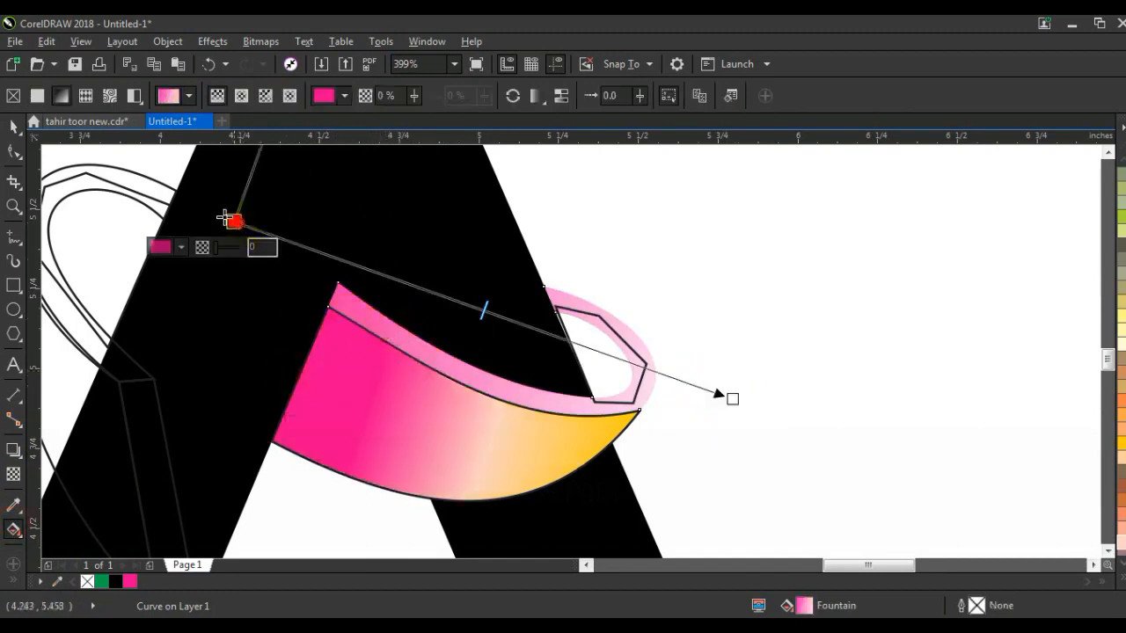
{"action": "left_click_drag", "start_coordinate": [226, 219], "coordinate": [196, 208]}
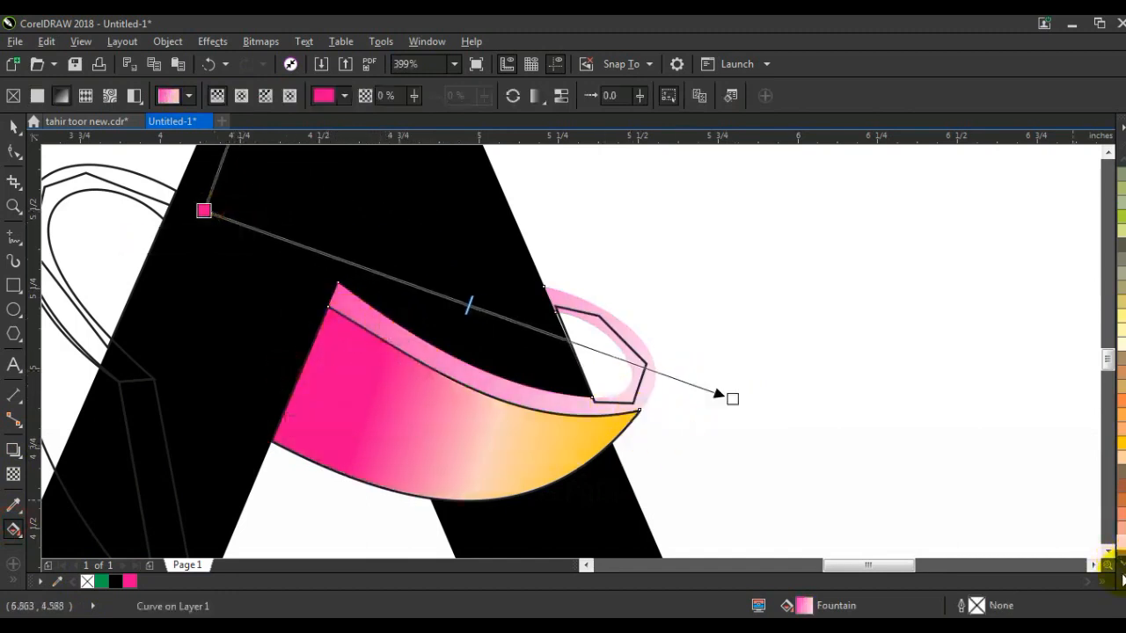
{"action": "left_click", "coordinate": [1122, 581]}
{"action": "left_click_drag", "start_coordinate": [1066, 355], "coordinate": [757, 395]}
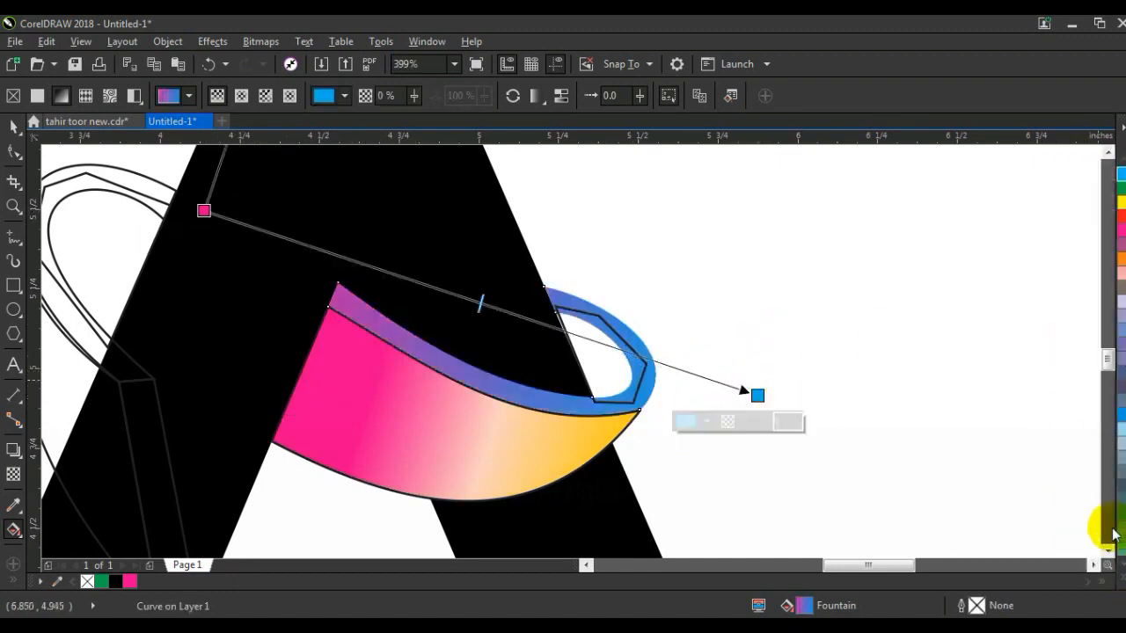
Add a white stop midway along the rim's magenta-to-cyan gradient and pull both gradient ends in closer to the rim
{"action": "left_click", "coordinate": [1123, 580]}
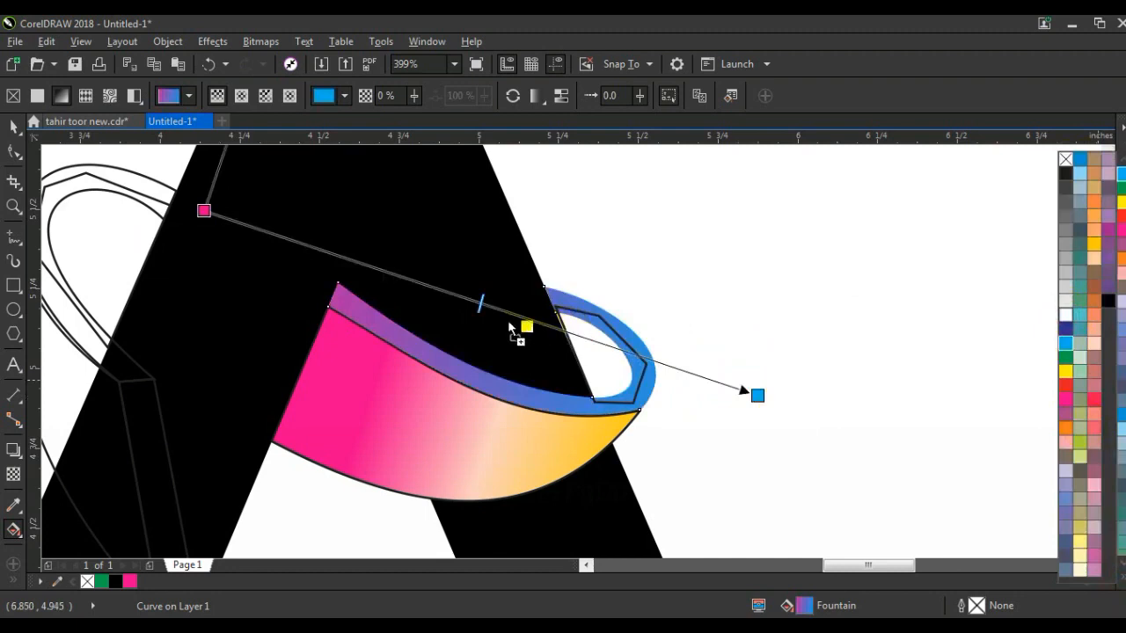
{"action": "left_click_drag", "start_coordinate": [510, 327], "coordinate": [506, 314]}
{"action": "left_click_drag", "start_coordinate": [203, 211], "coordinate": [216, 306]}
{"action": "left_click_drag", "start_coordinate": [757, 395], "coordinate": [610, 314]}
{"action": "left_click_drag", "start_coordinate": [216, 306], "coordinate": [293, 349]}
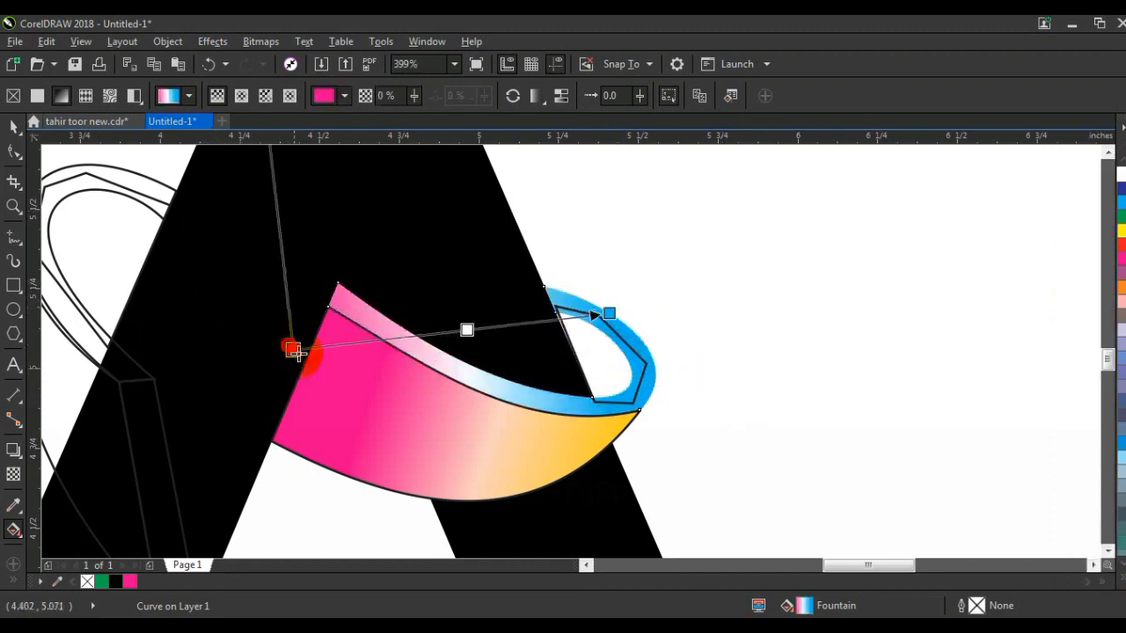
Fill the angular inner shape of the ring's right loop with Blue (C100 M100) and send it one level back, behind the rim
{"action": "left_click", "coordinate": [13, 126]}
{"action": "left_click", "coordinate": [753, 370]}
{"action": "left_click", "coordinate": [639, 366]}
{"action": "left_click", "coordinate": [1122, 193]}
{"action": "key", "text": "ctrl+Page_Down"}
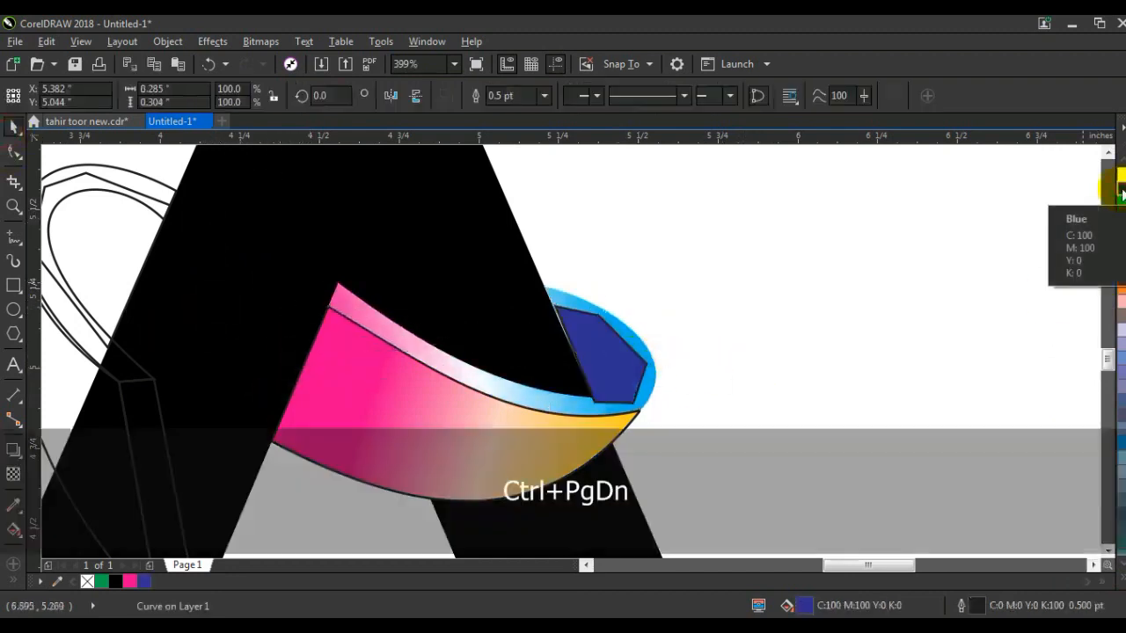
Give the blue inner shape a blue-to-cyan fountain fill with its cyan end just beyond the upper right of the loop
{"action": "left_click_drag", "start_coordinate": [550, 354], "coordinate": [646, 362]}
{"action": "left_click_drag", "start_coordinate": [1122, 203], "coordinate": [646, 363]}
{"action": "left_click_drag", "start_coordinate": [646, 362], "coordinate": [646, 316]}
{"action": "left_click_drag", "start_coordinate": [561, 361], "coordinate": [596, 354]}
{"action": "key", "text": "ctrl+z"}
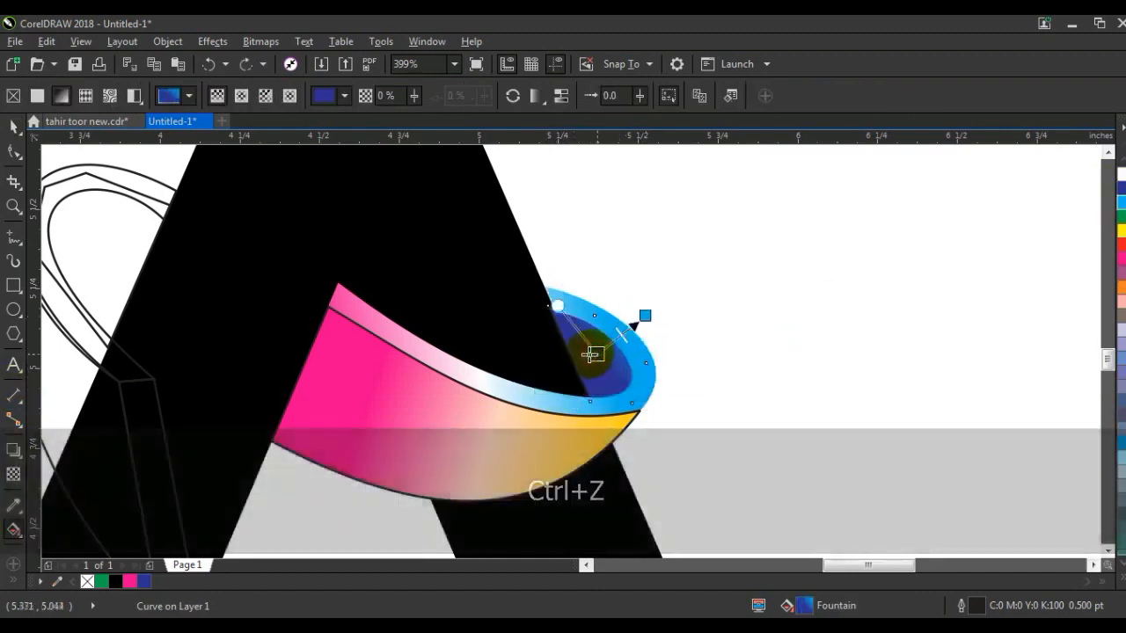
Select the three shapes of the ring's right part and remove their outlines
{"action": "left_click", "coordinate": [13, 128]}
{"action": "key", "text": "F3"}
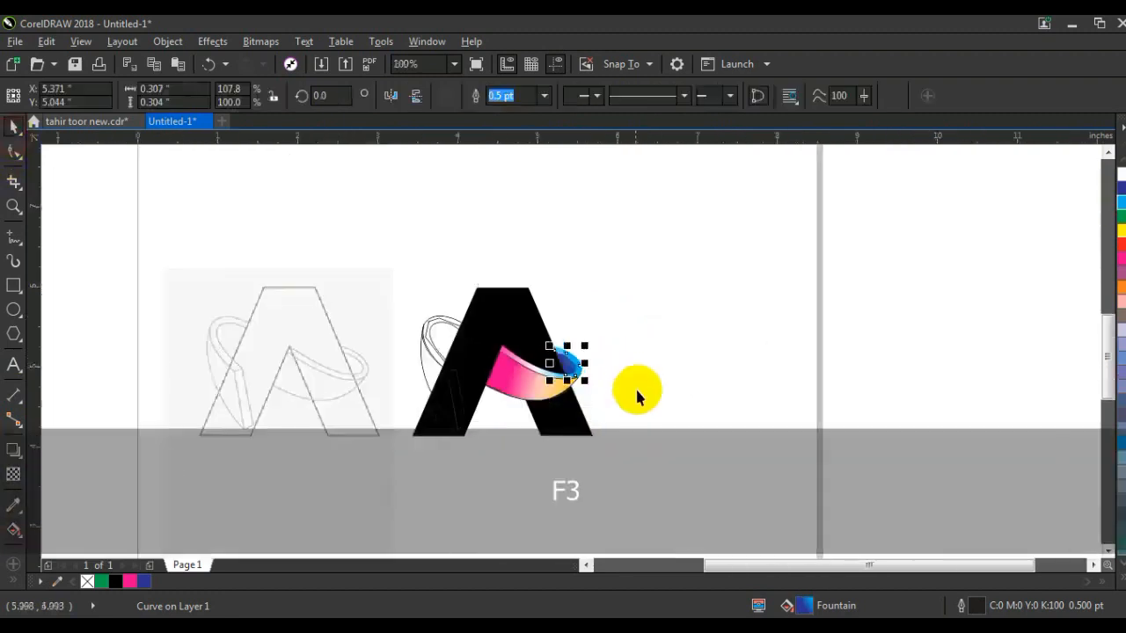
{"action": "key", "text": "Escape"}
{"action": "left_click", "coordinate": [480, 412]}
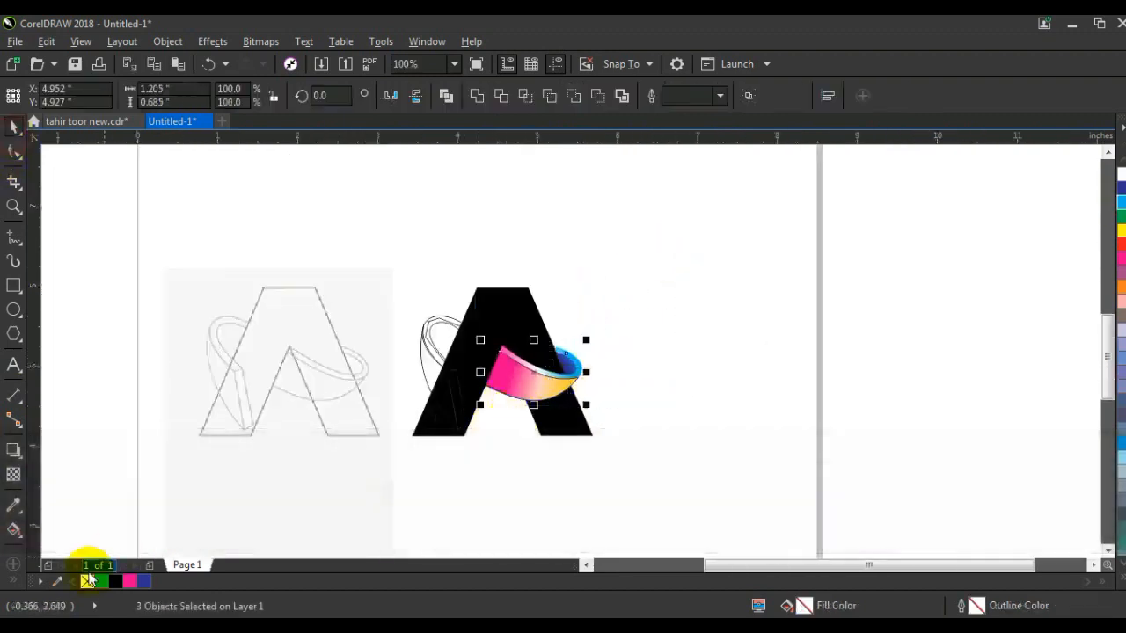
{"action": "left_click", "coordinate": [728, 475]}
Fill the angular inner shape of the ring's left loop with purple (C40 M100)
{"action": "left_click", "coordinate": [15, 210]}
{"action": "left_click_drag", "start_coordinate": [359, 244], "coordinate": [678, 465]}
{"action": "left_click_drag", "start_coordinate": [281, 218], "coordinate": [811, 533]}
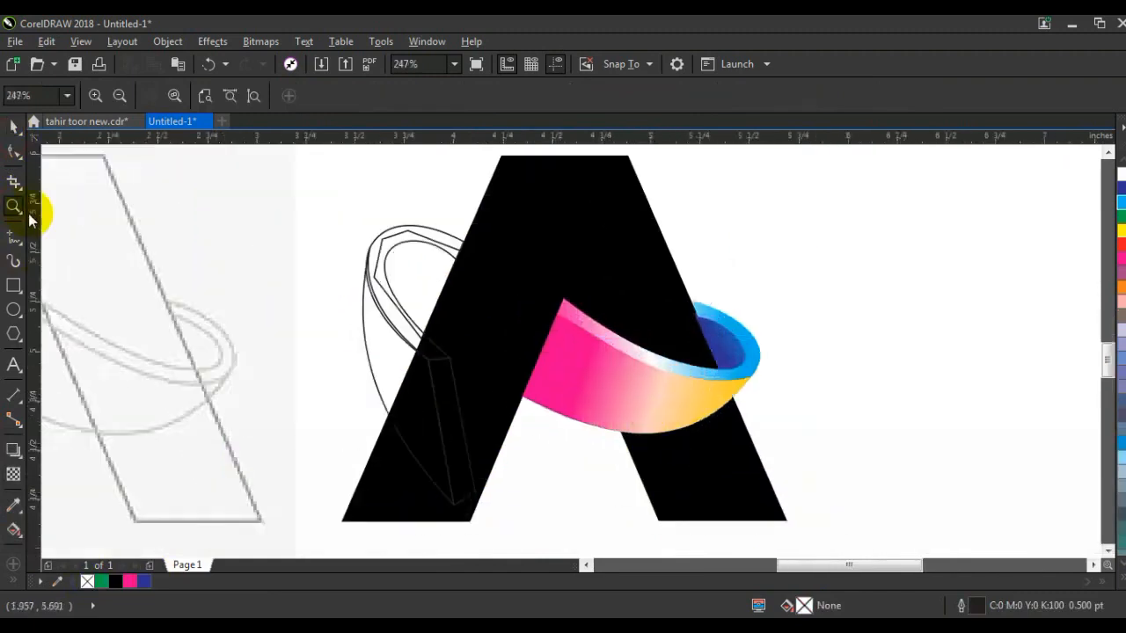
{"action": "left_click", "coordinate": [13, 129]}
{"action": "left_click", "coordinate": [454, 263]}
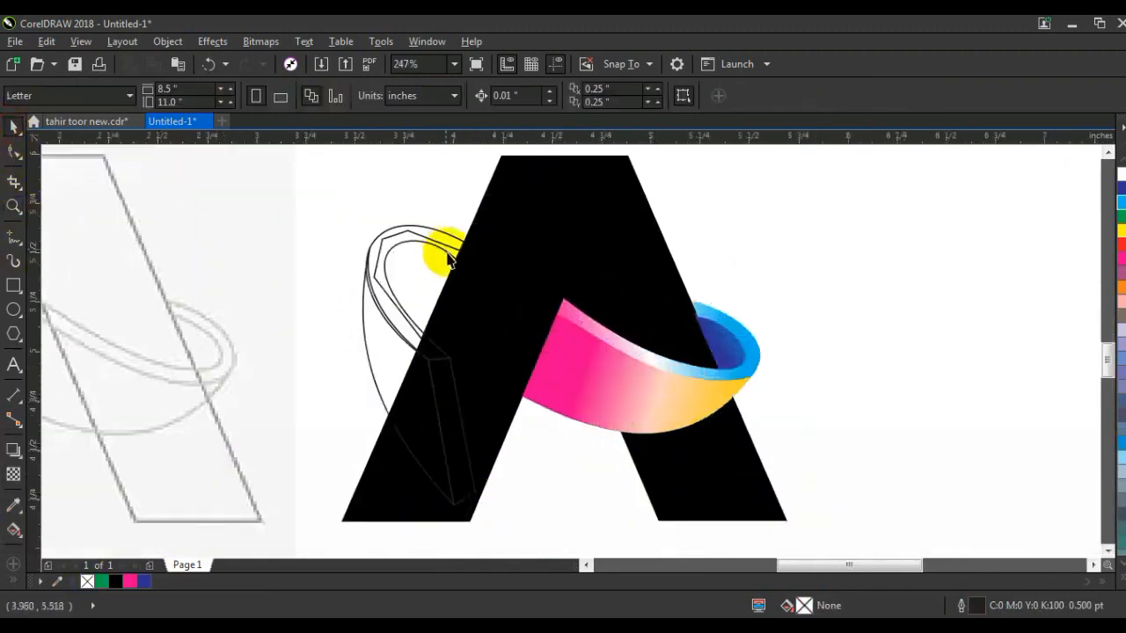
{"action": "left_click", "coordinate": [433, 249]}
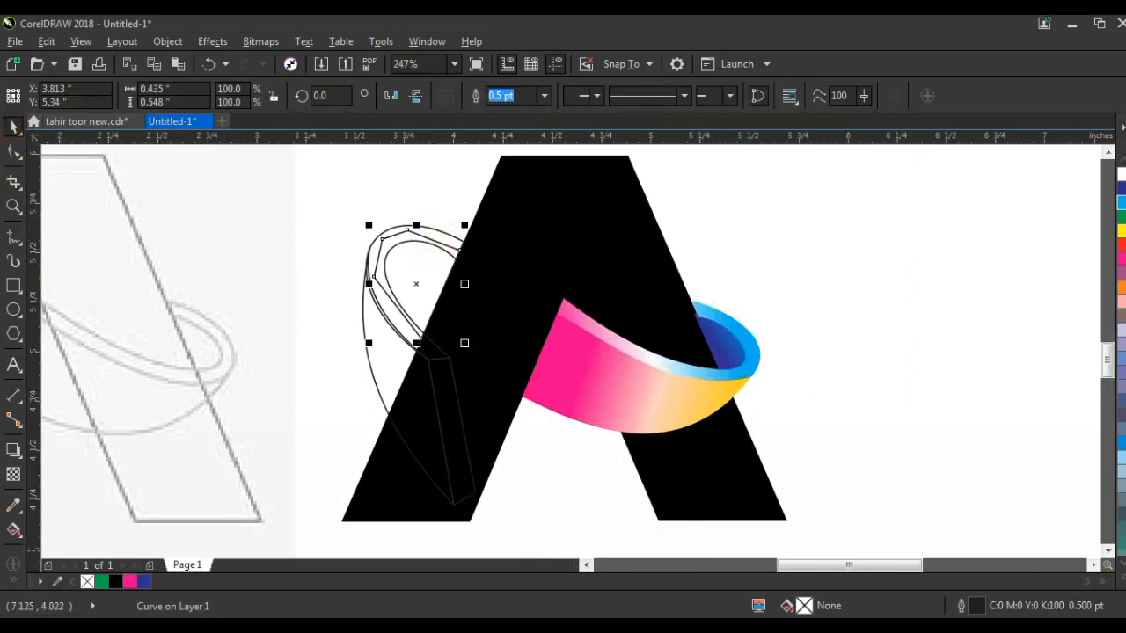
{"action": "left_click", "coordinate": [1123, 577]}
{"action": "left_click", "coordinate": [1111, 244]}
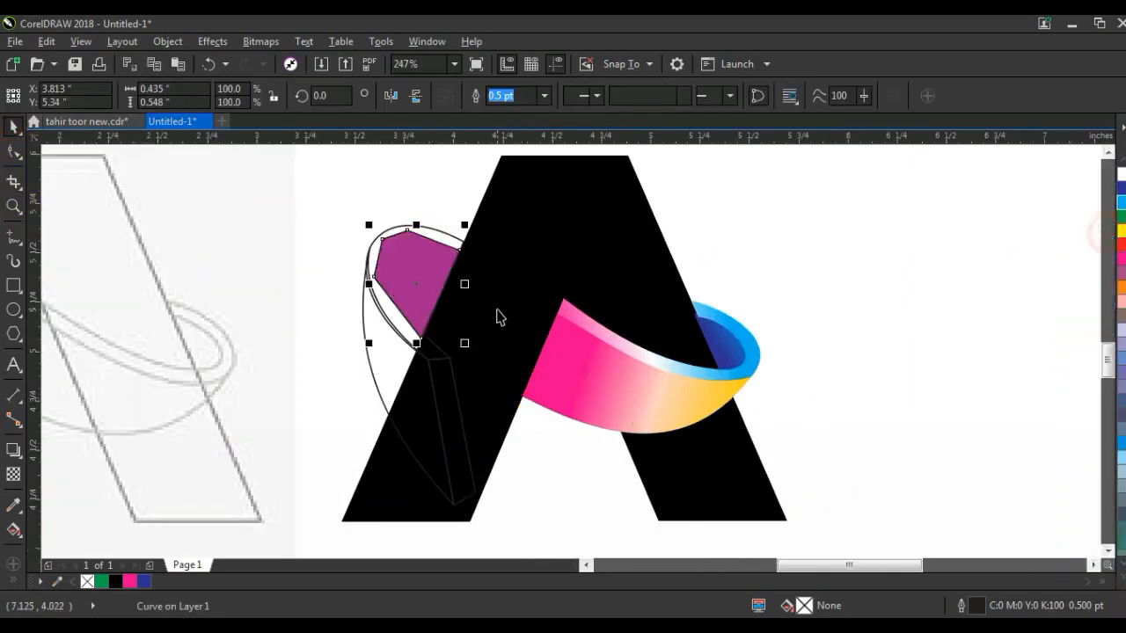
Give the left inner shape a fountain fill from purple near the A to magenta at its upper left, and darken the purple
{"action": "left_click", "coordinate": [14, 529]}
{"action": "left_click", "coordinate": [420, 283]}
{"action": "left_click_drag", "start_coordinate": [420, 283], "coordinate": [392, 237]}
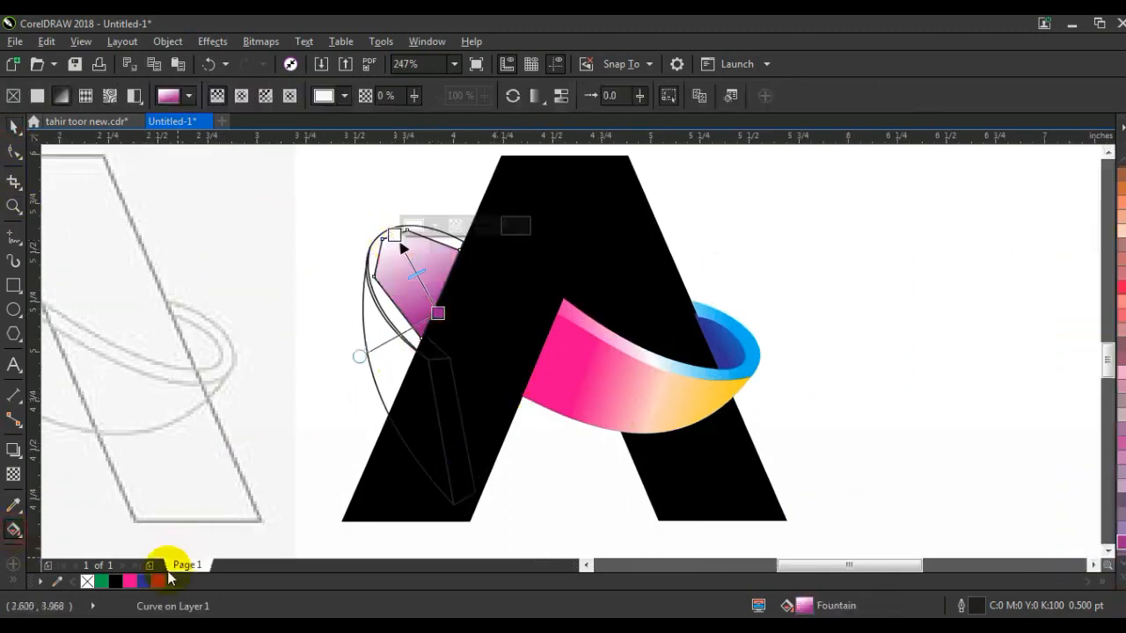
{"action": "left_click_drag", "start_coordinate": [388, 326], "coordinate": [395, 235]}
{"action": "left_click_drag", "start_coordinate": [437, 313], "coordinate": [426, 293]}
{"action": "left_click", "coordinate": [464, 285]}
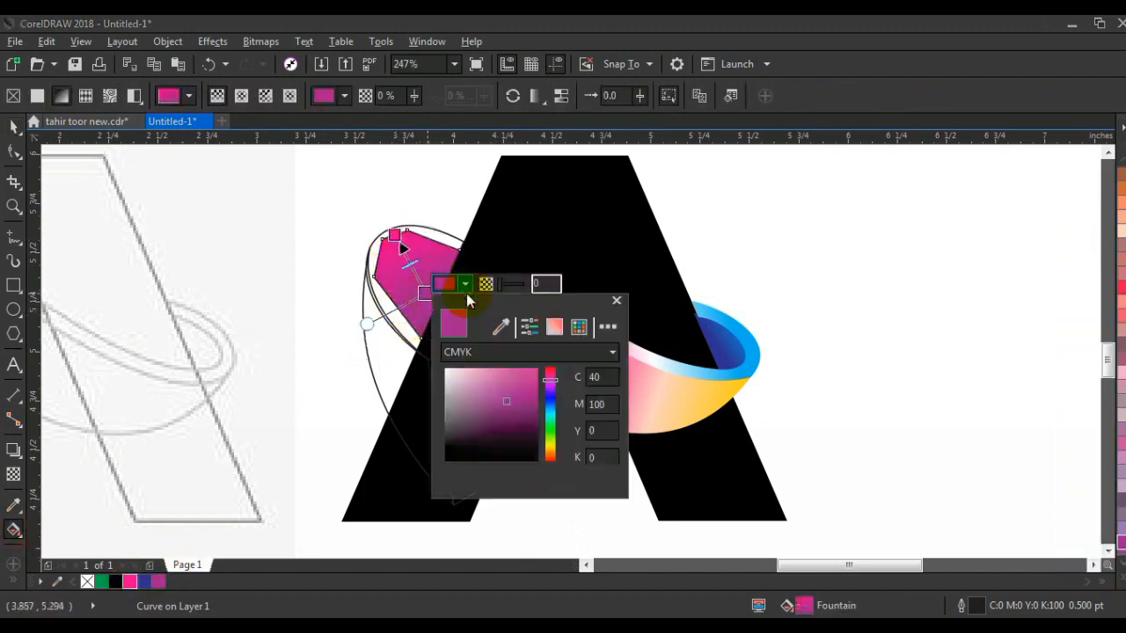
{"action": "left_click", "coordinate": [520, 413]}
{"action": "left_click", "coordinate": [492, 227]}
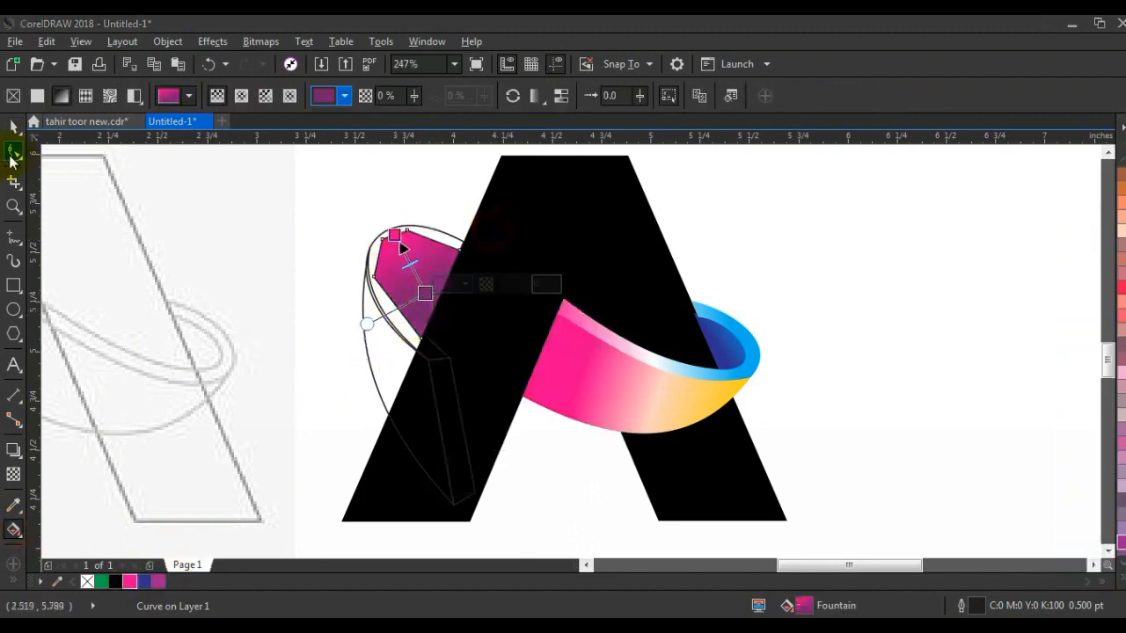
Give the left rim a magenta-to-white fountain fill running diagonally down towards the A, with its midpoint moved closer to the magenta
{"action": "left_click", "coordinate": [13, 128]}
{"action": "key", "text": "shift"}
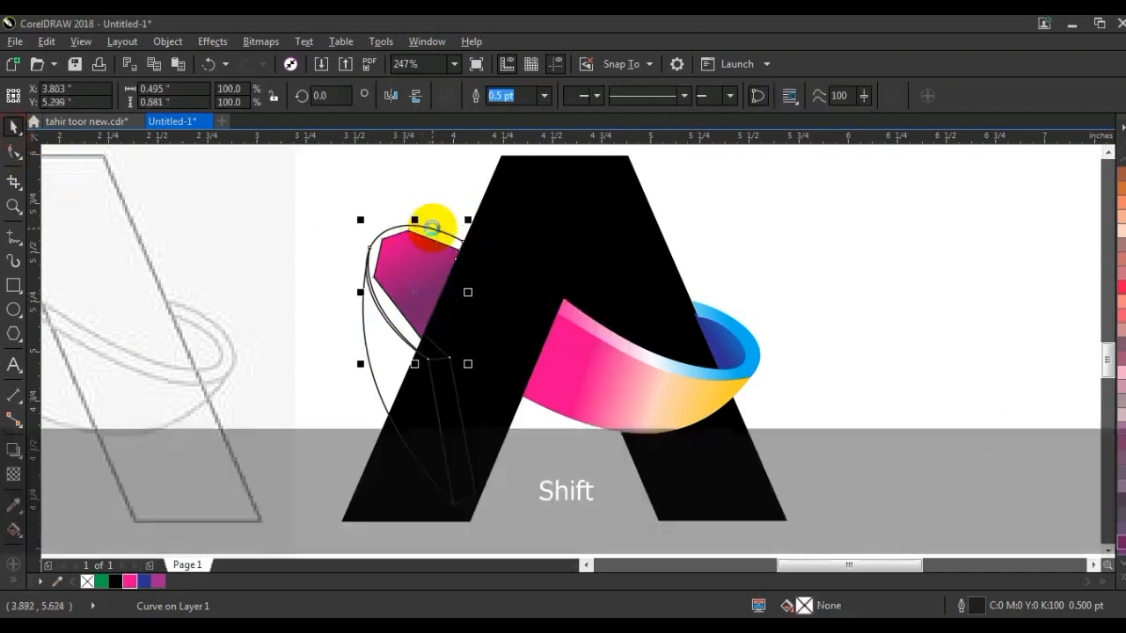
{"action": "left_click", "coordinate": [129, 581]}
{"action": "left_click", "coordinate": [13, 531]}
{"action": "left_click_drag", "start_coordinate": [370, 220], "coordinate": [500, 346]}
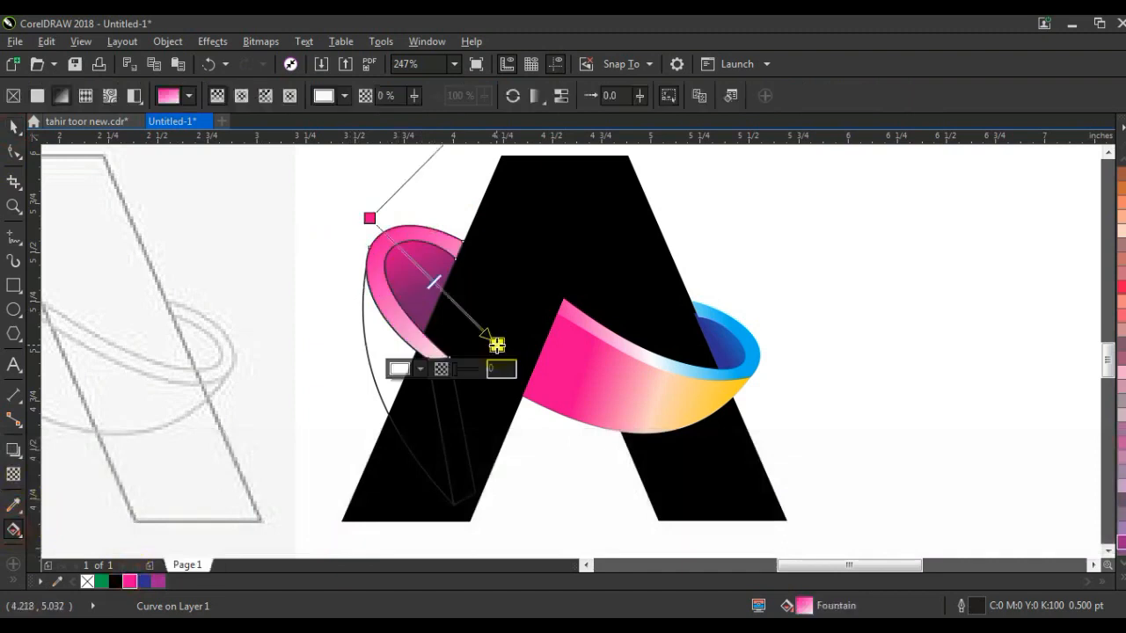
{"action": "left_click_drag", "start_coordinate": [436, 285], "coordinate": [414, 259]}
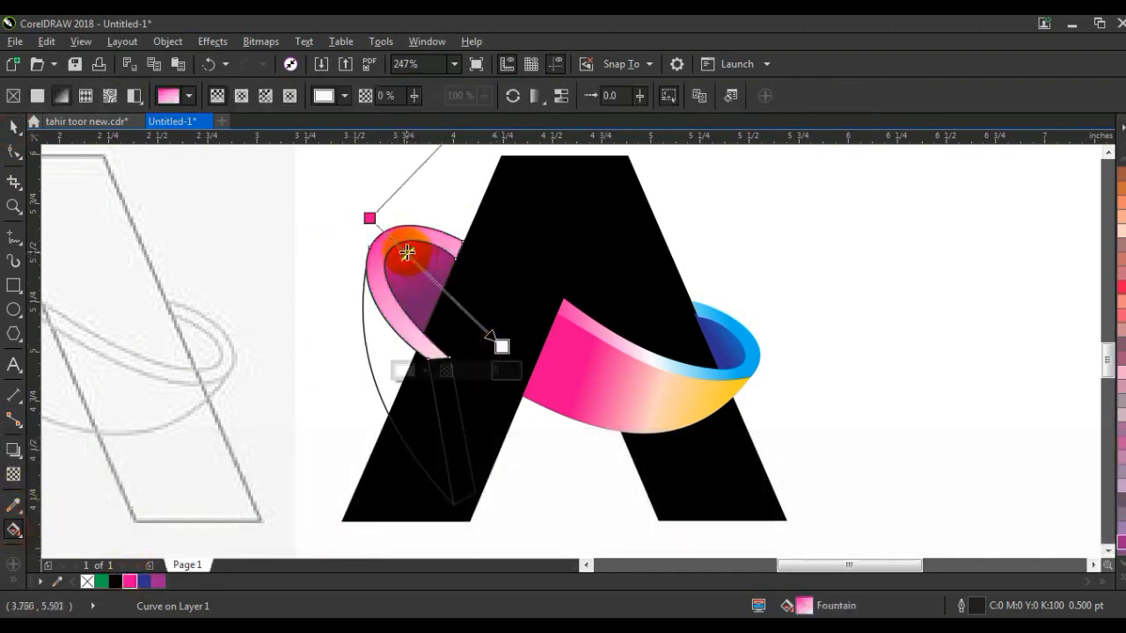
Fill the ring's narrow end face with deep yellow (M20 Y100) and apply a fountain fill that lightens towards its upper edge
{"action": "left_click", "coordinate": [13, 128]}
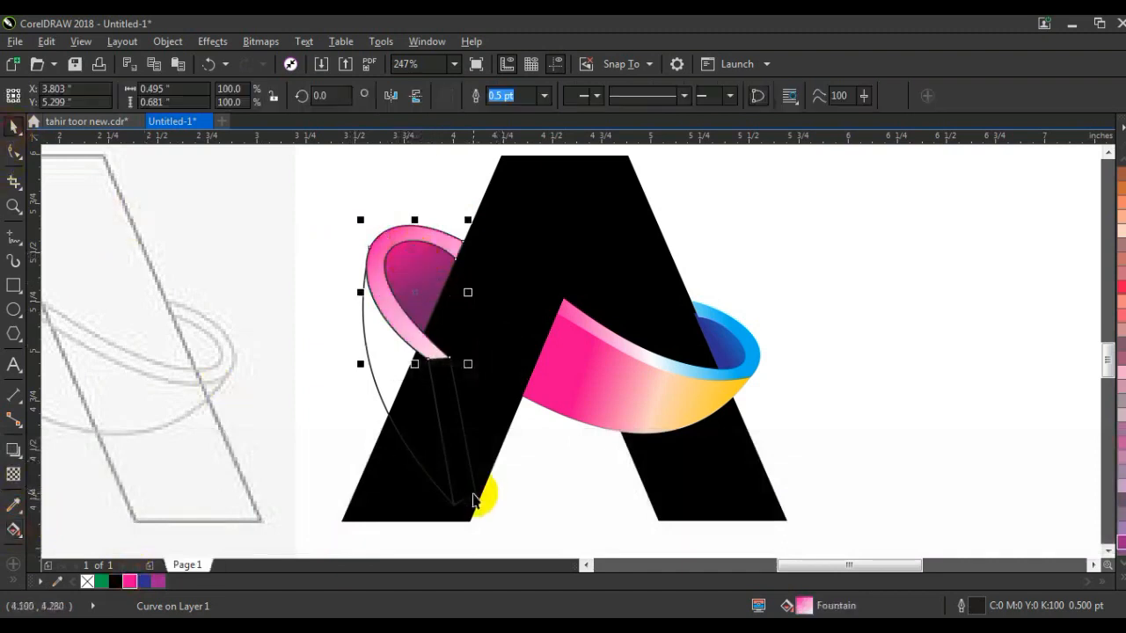
{"action": "left_click", "coordinate": [1122, 584]}
{"action": "left_click", "coordinate": [1098, 244]}
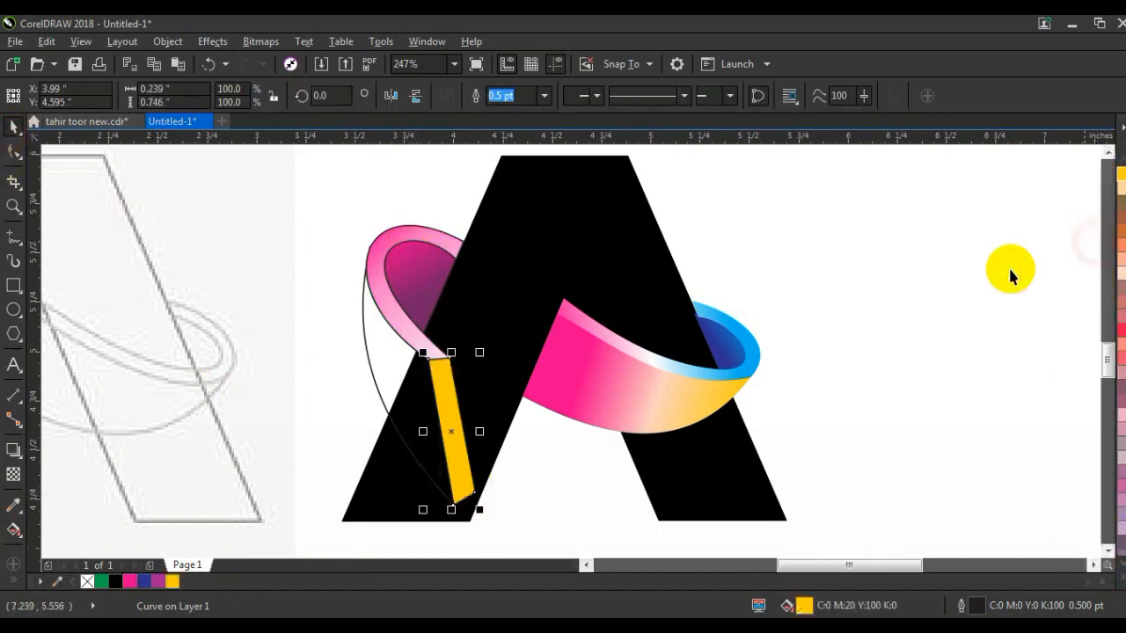
{"action": "left_click", "coordinate": [13, 530]}
{"action": "left_click_drag", "start_coordinate": [425, 324], "coordinate": [451, 431]}
Fill the left outer band with magenta and give it a magenta-to-deep-yellow fountain fill ending beyond its lower tip
{"action": "left_click", "coordinate": [15, 129]}
{"action": "left_click", "coordinate": [258, 277]}
{"action": "left_click", "coordinate": [372, 382]}
{"action": "left_click", "coordinate": [136, 582]}
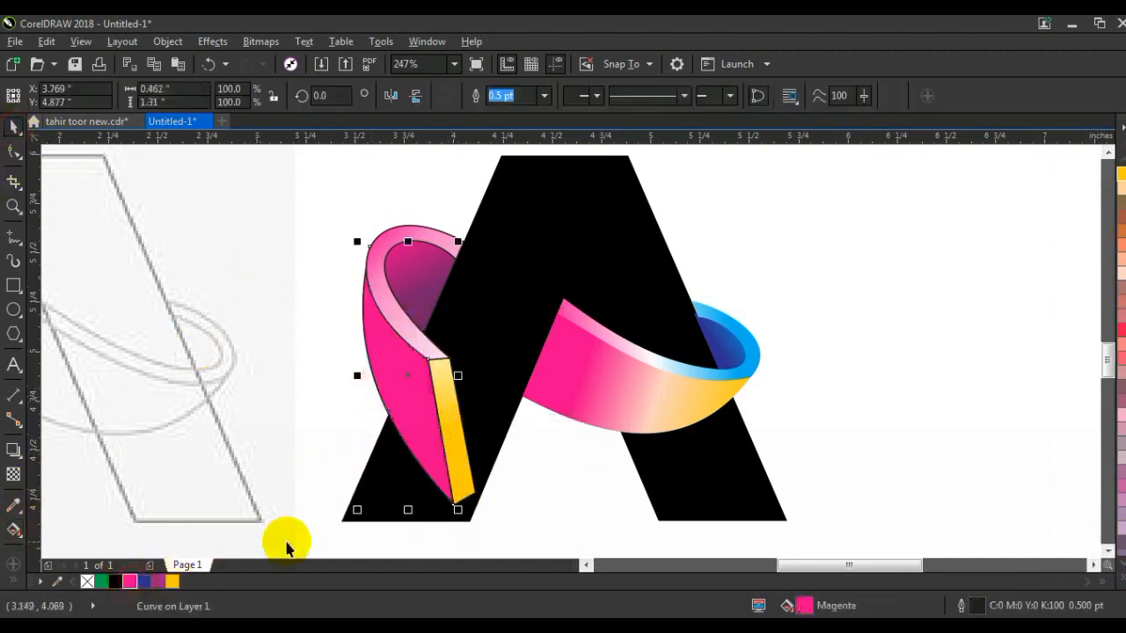
{"action": "left_click", "coordinate": [24, 532]}
{"action": "left_click_drag", "start_coordinate": [444, 453], "coordinate": [449, 450]}
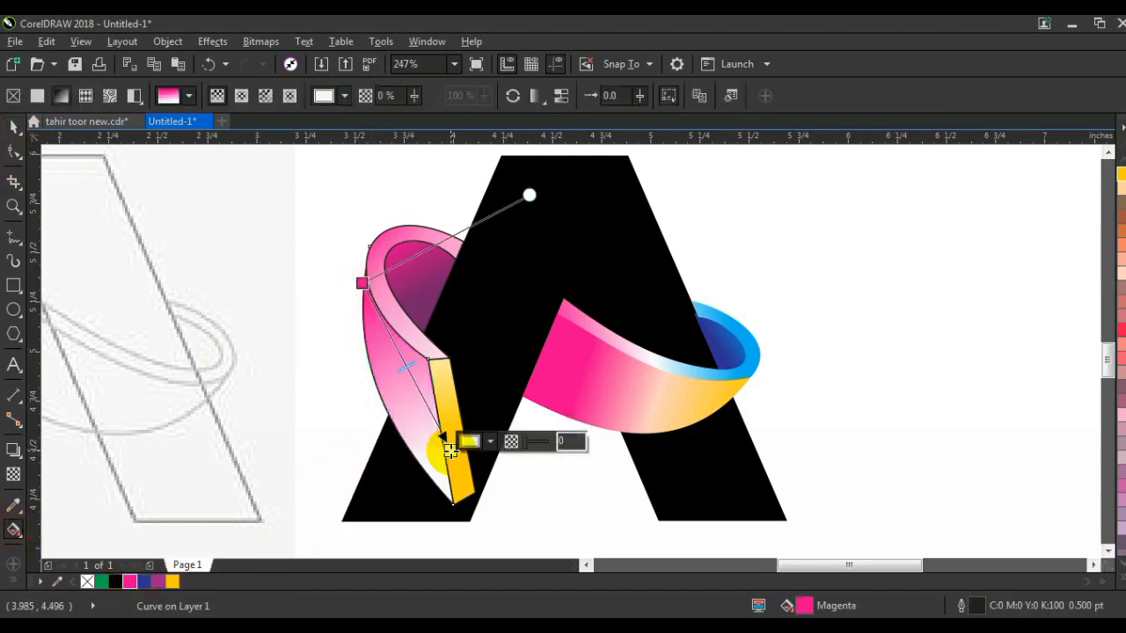
{"action": "left_click_drag", "start_coordinate": [454, 454], "coordinate": [518, 491]}
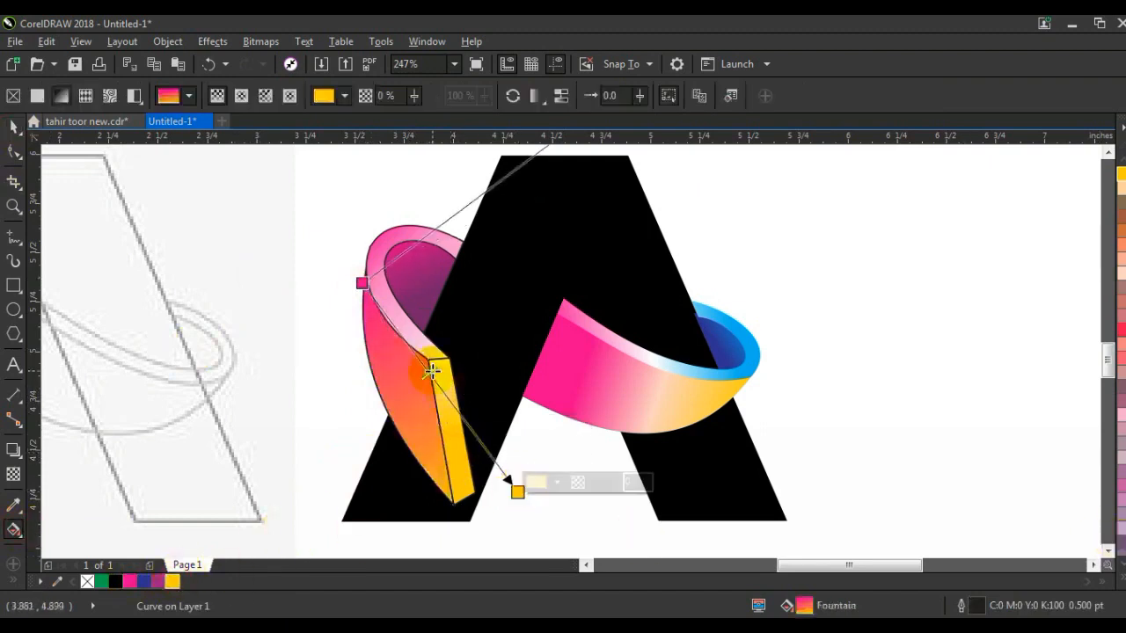
Select all shapes of the coloured logo and remove their outlines
{"action": "left_click", "coordinate": [13, 128]}
{"action": "scroll", "coordinate": [378, 325], "scroll_direction": "down", "scroll_amount": 1}
{"action": "key", "text": "Escape"}
{"action": "left_click_drag", "start_coordinate": [745, 184], "coordinate": [341, 452]}
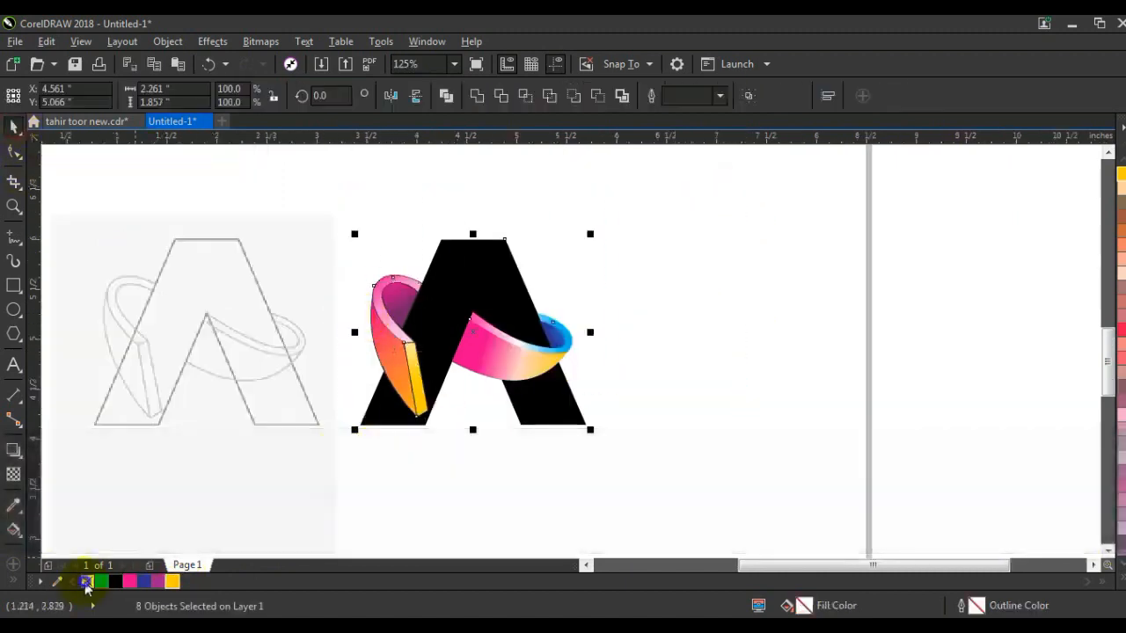
{"action": "left_click", "coordinate": [680, 443]}
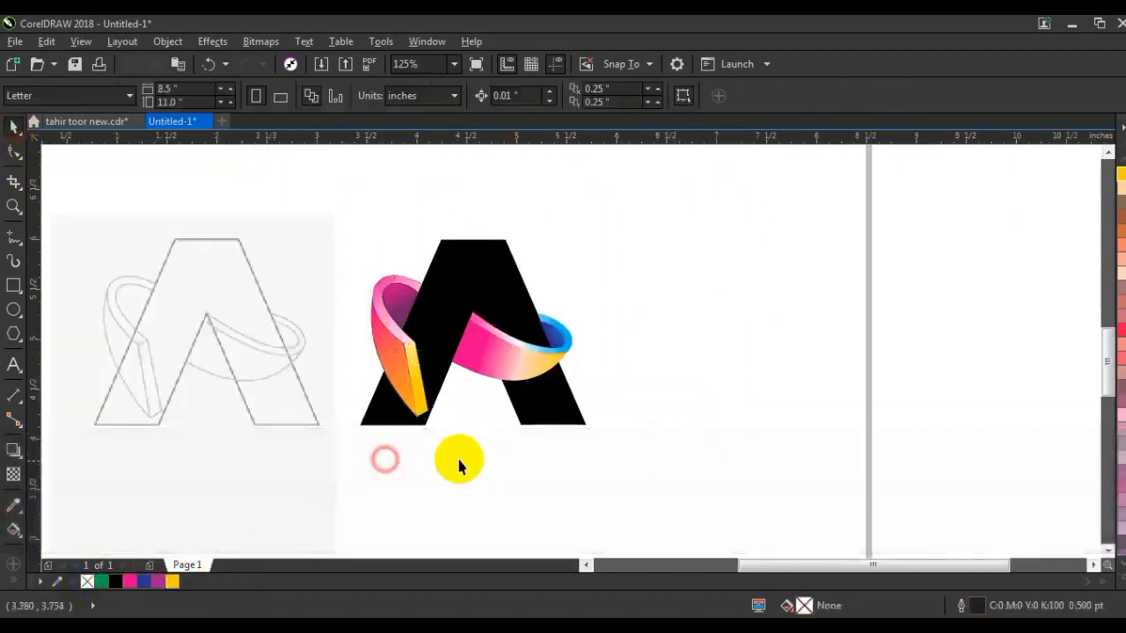
Select all shapes of the coloured logo and group them into one object
{"action": "left_click", "coordinate": [604, 467]}
{"action": "left_click_drag", "start_coordinate": [644, 464], "coordinate": [342, 212]}
{"action": "key", "text": "ctrl+g"}
{"action": "left_click_drag", "start_coordinate": [476, 288], "coordinate": [490, 293]}
{"action": "scroll", "coordinate": [628, 302], "scroll_direction": "down", "scroll_amount": 2}
{"action": "key", "text": "Escape"}
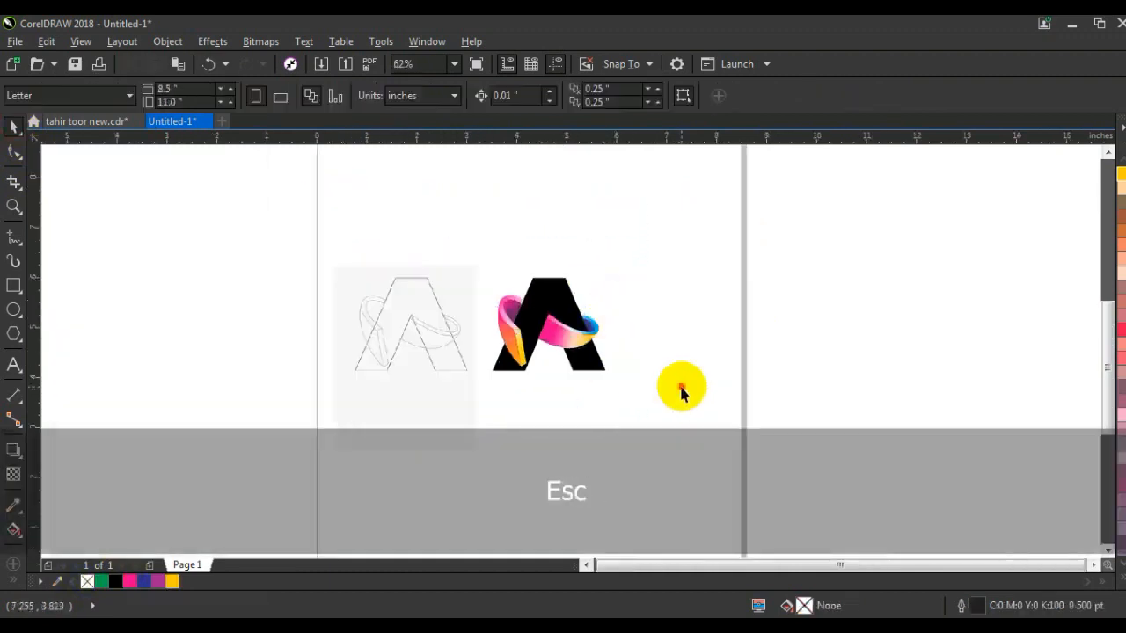
{"action": "left_click", "coordinate": [13, 204]}
{"action": "left_click_drag", "start_coordinate": [233, 233], "coordinate": [803, 453]}
{"action": "left_click_drag", "start_coordinate": [281, 191], "coordinate": [892, 450]}
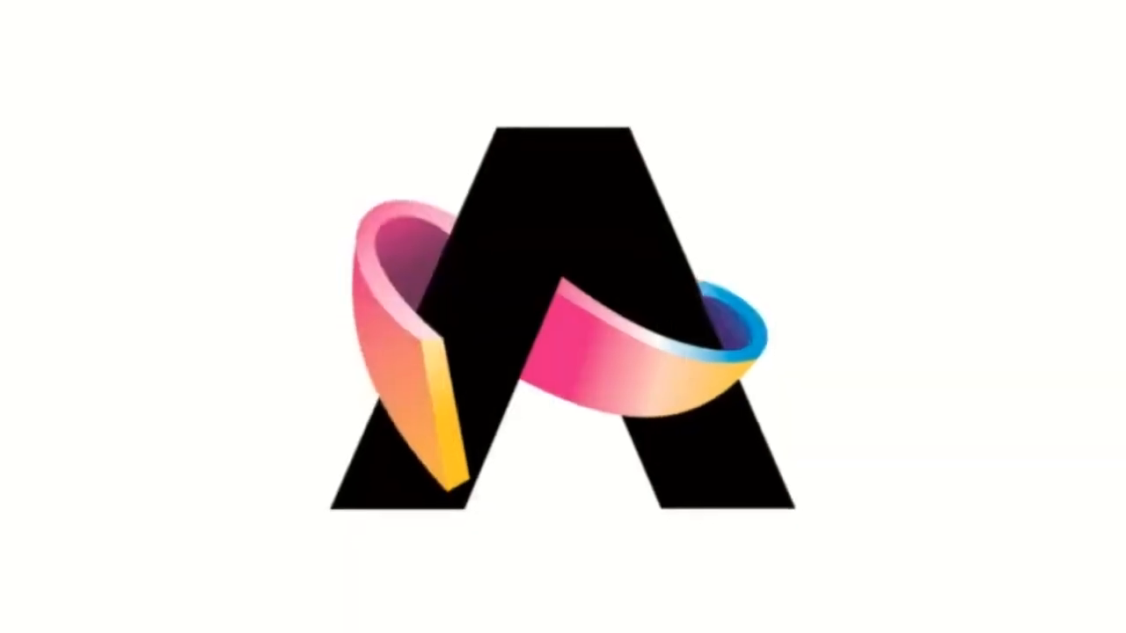